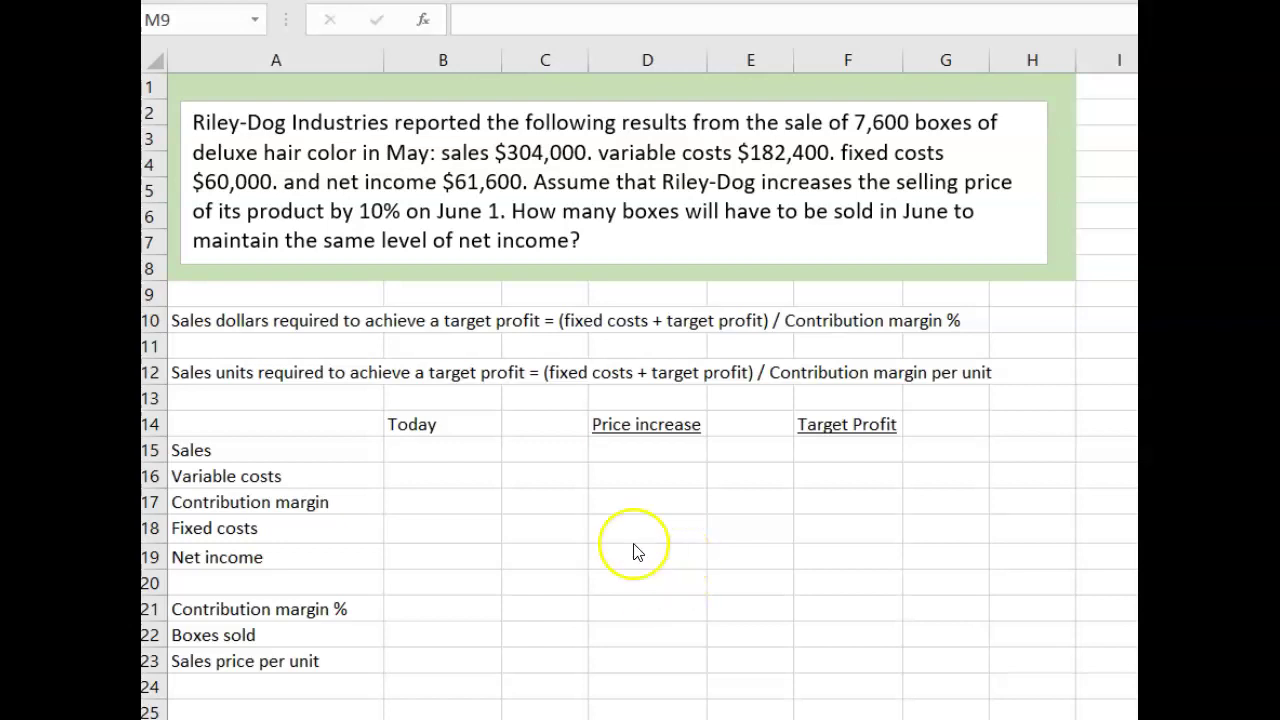
# - Reveal the hidden Sales and Variable costs figures in B15 and B16 by changing their font color to black
pyautogui.click(429, 452)
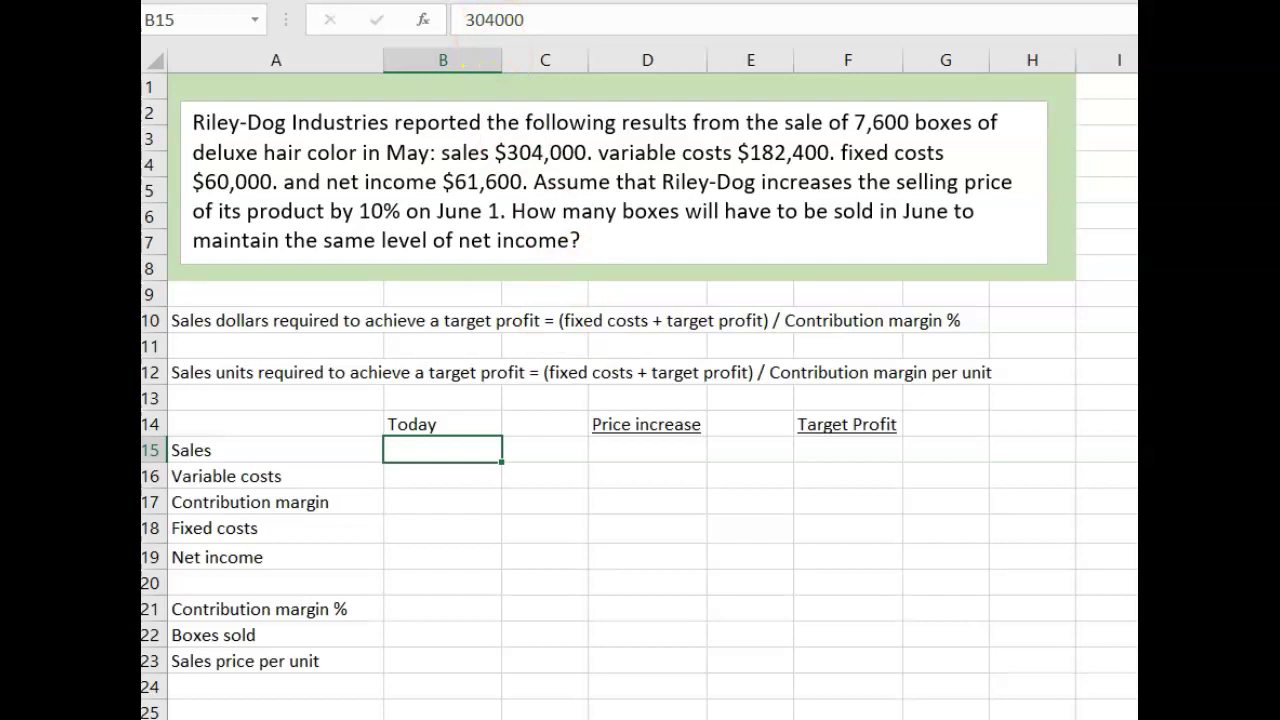
pyautogui.hotkey('alt', 'h')
pyautogui.press('h')
pyautogui.press('Escape')
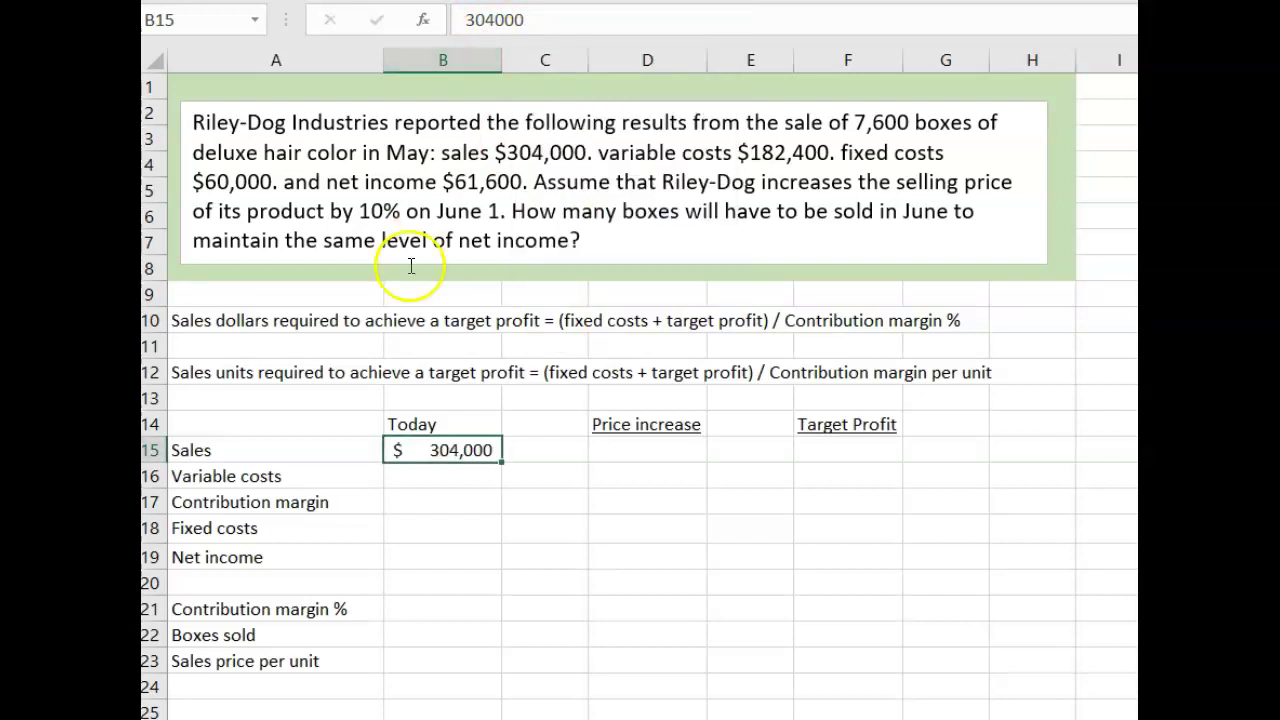
pyautogui.click(429, 477)
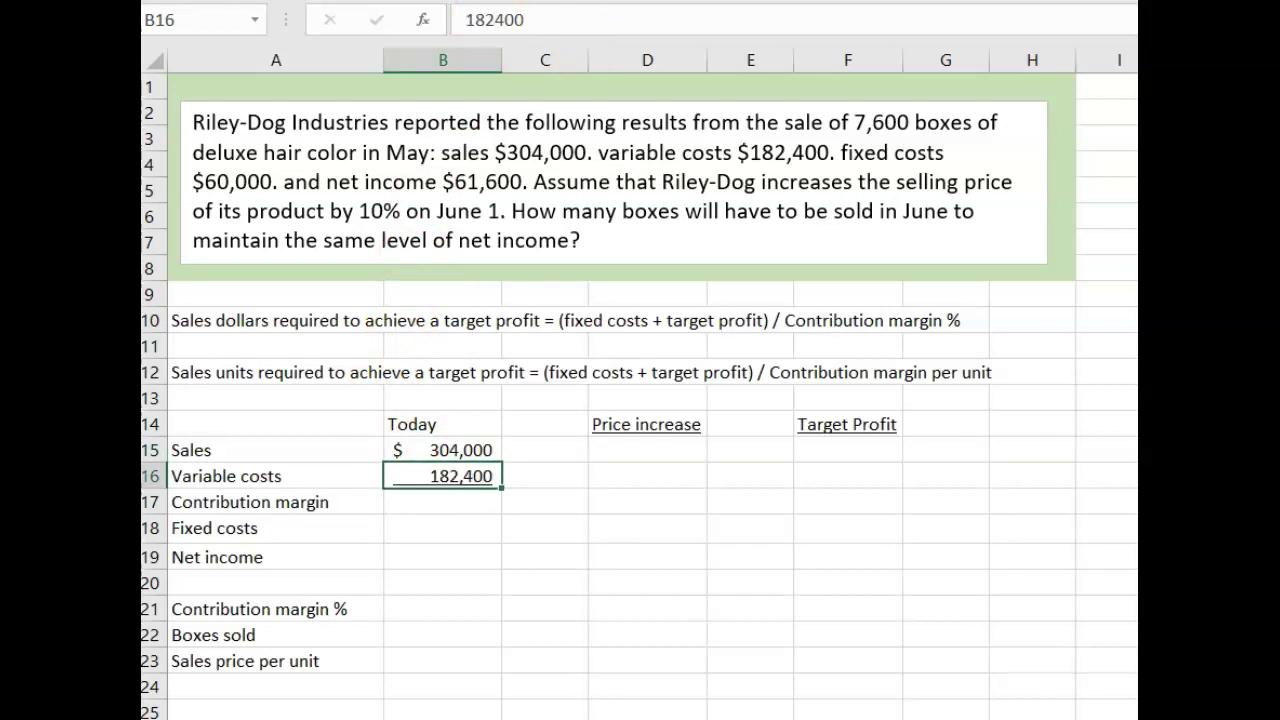
# - Reveal the contribution margin in B17 and fixed costs in B18 with a black font, and review the B17 formula =B15-B16
pyautogui.click(442, 502)
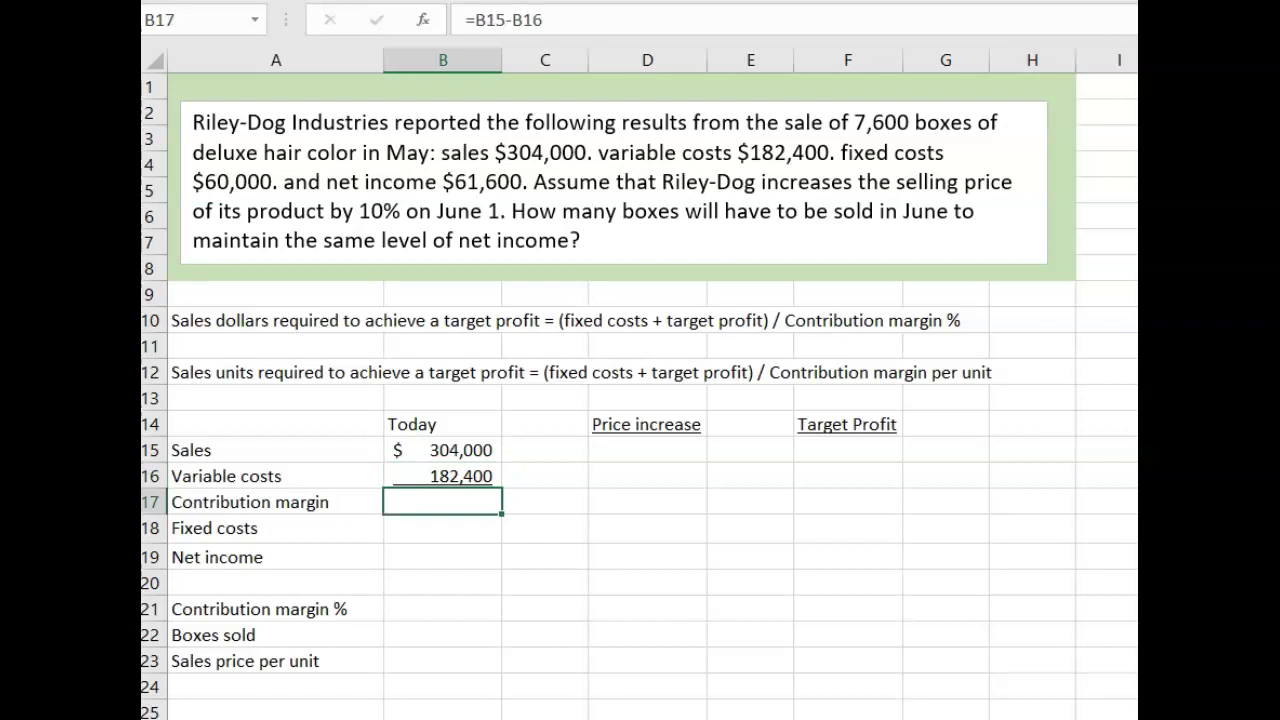
pyautogui.press('F2')
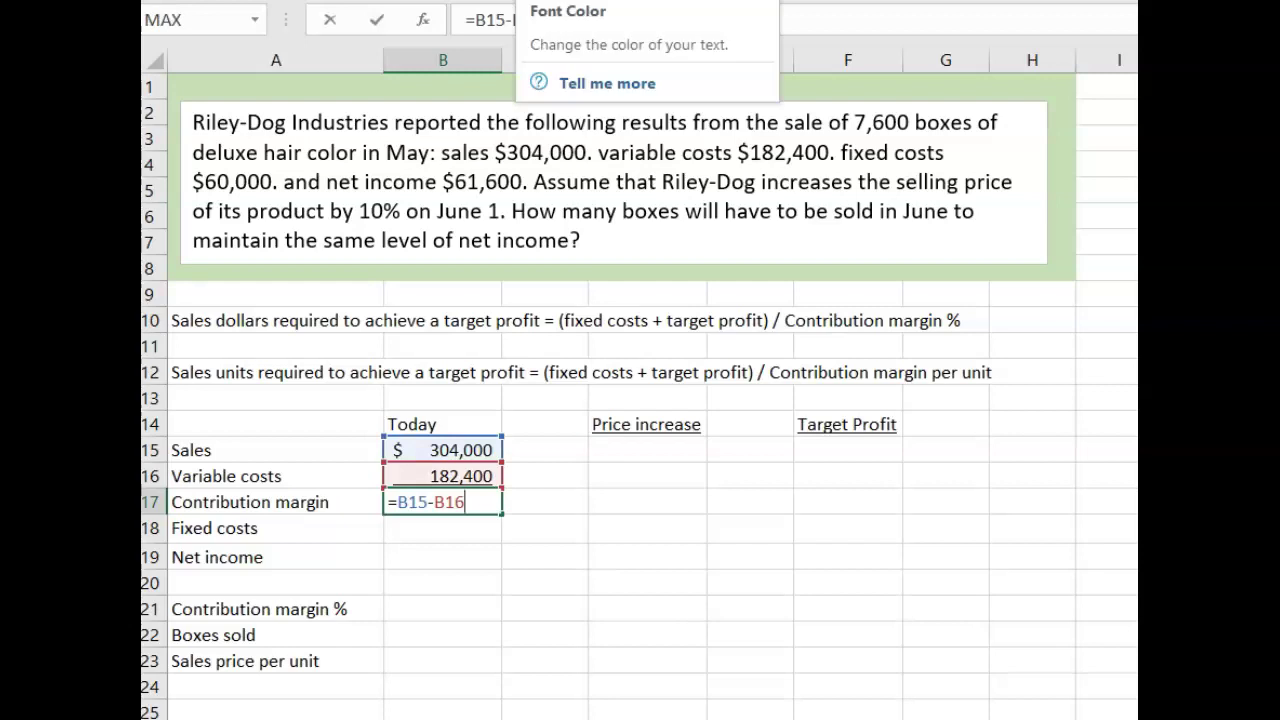
pyautogui.press('Return')
pyautogui.press('Up')
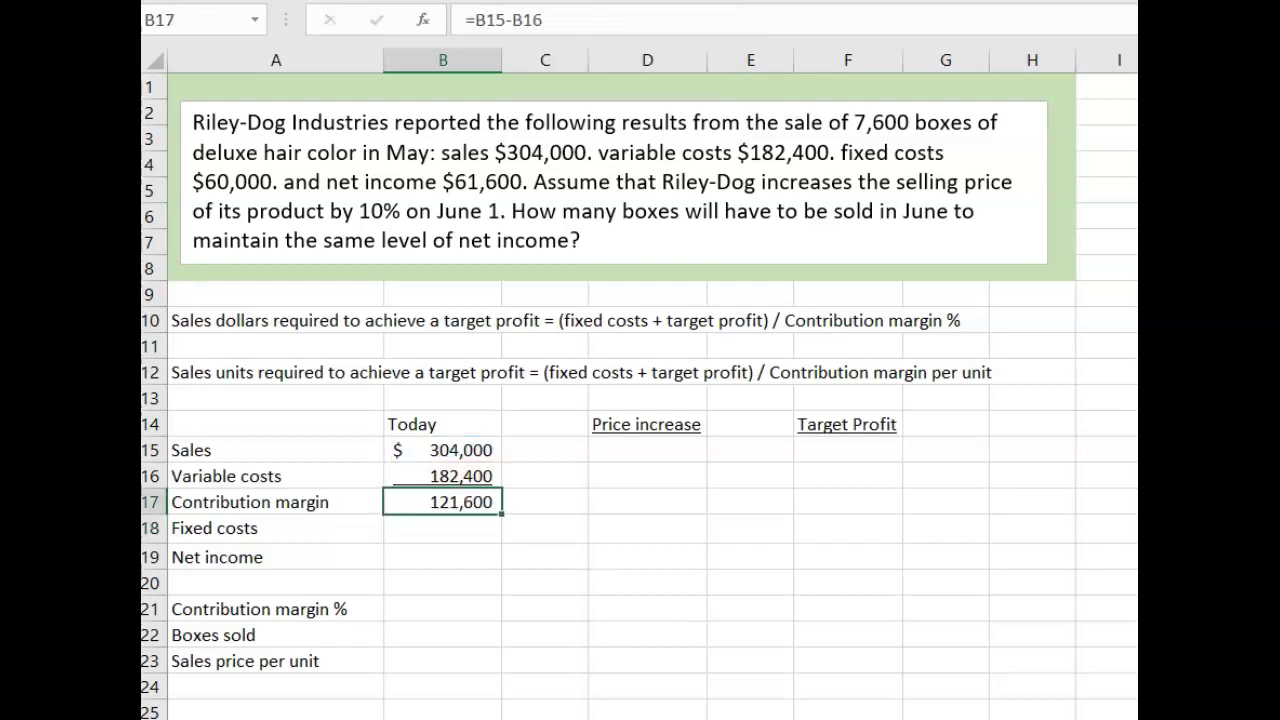
pyautogui.click(442, 528)
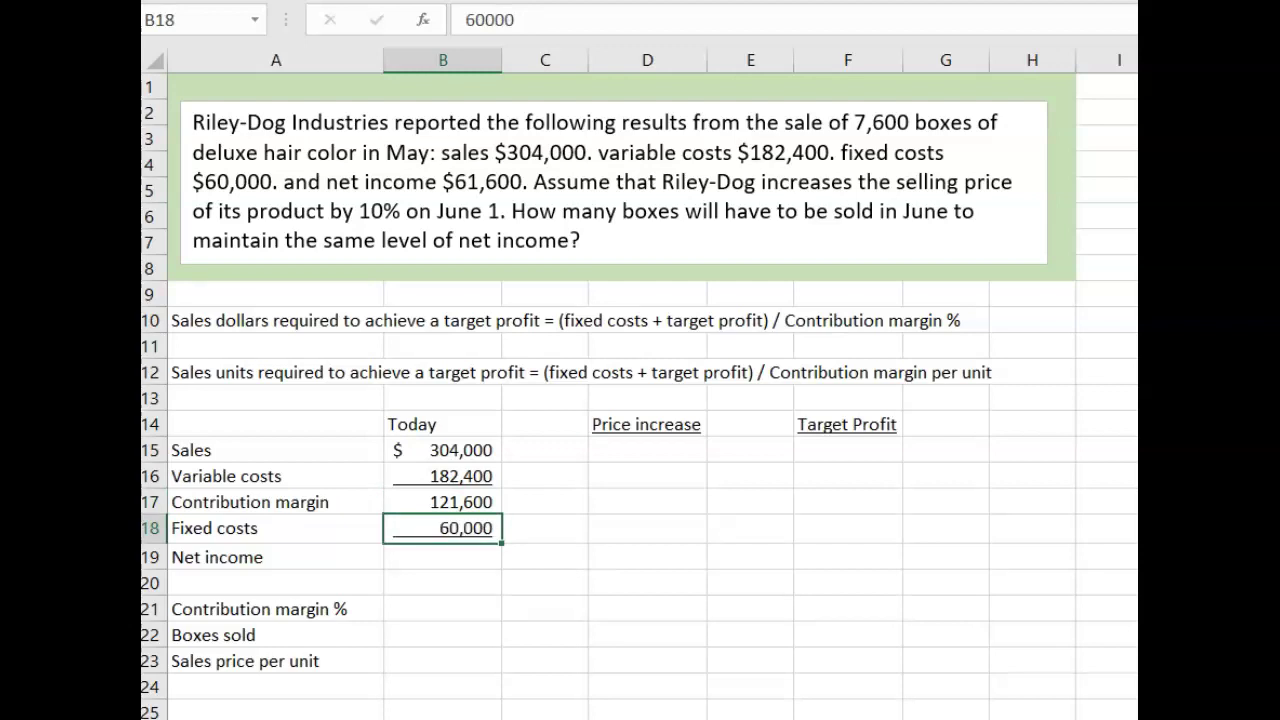
# - Reveal the net income in B19 with a black font and review its formula =B17-B18
pyautogui.click(442, 557)
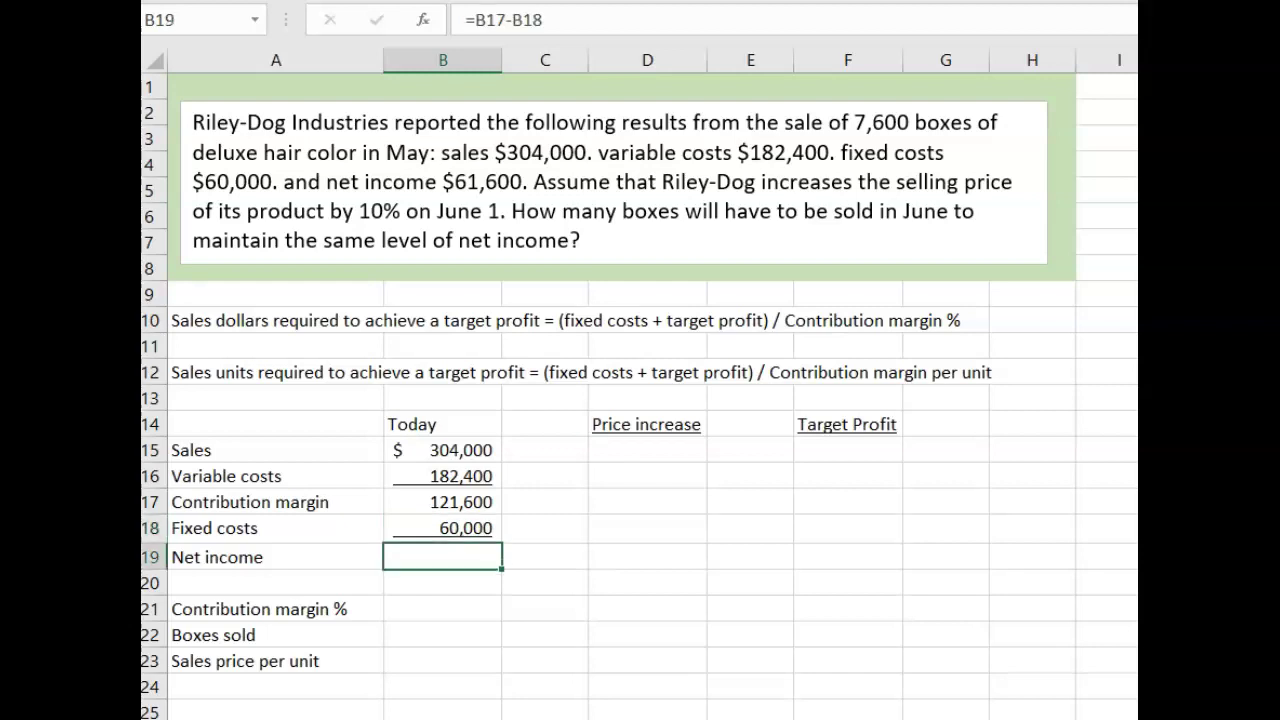
pyautogui.press('F2')
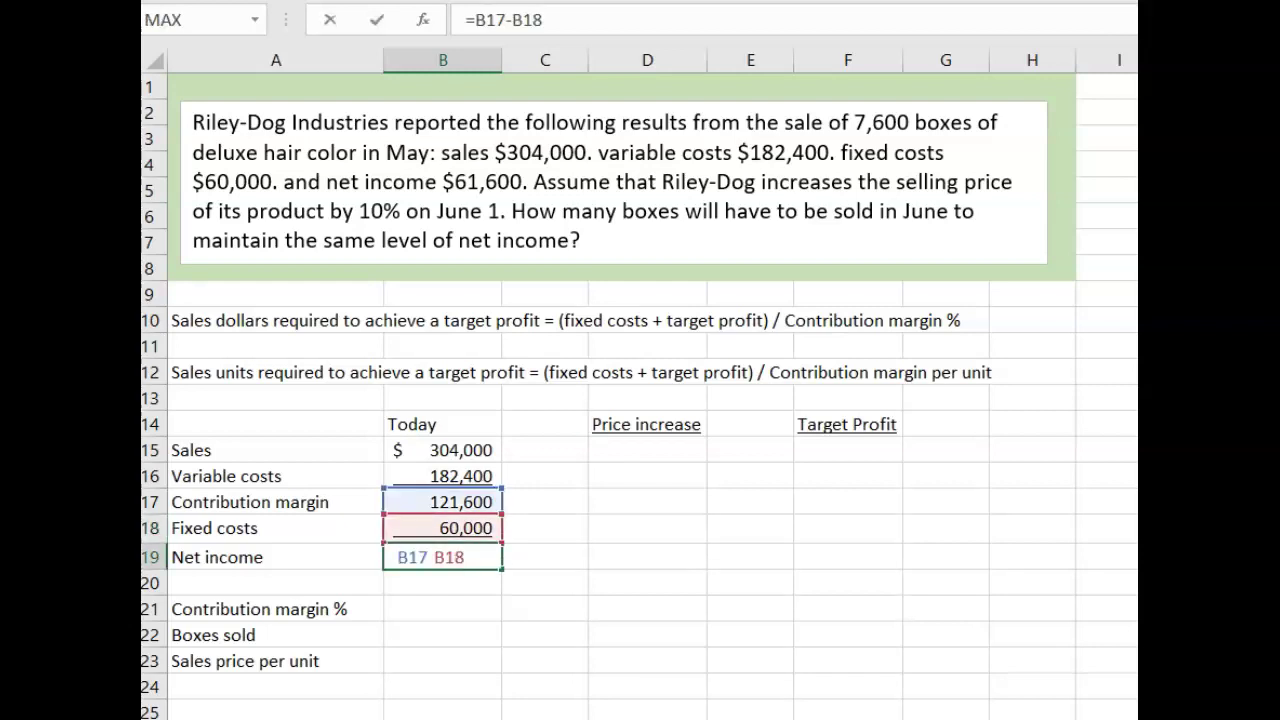
pyautogui.press('Return')
pyautogui.press('Up')
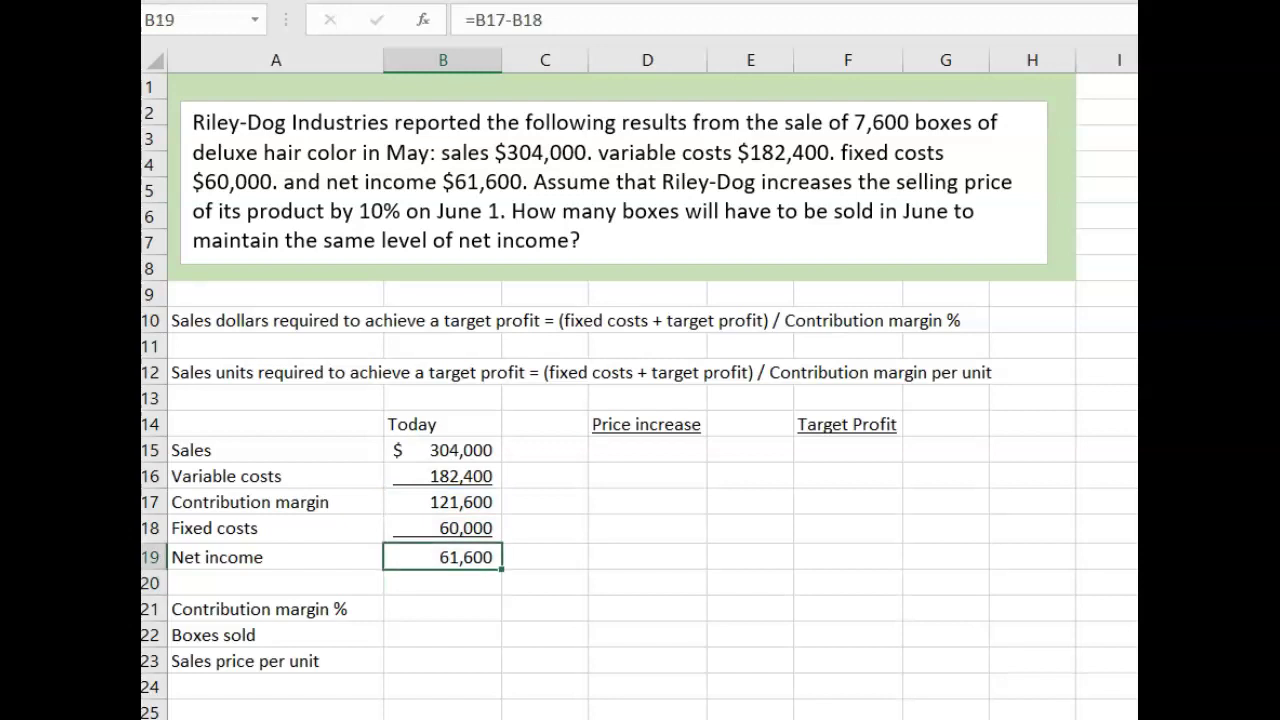
pyautogui.press('F2')
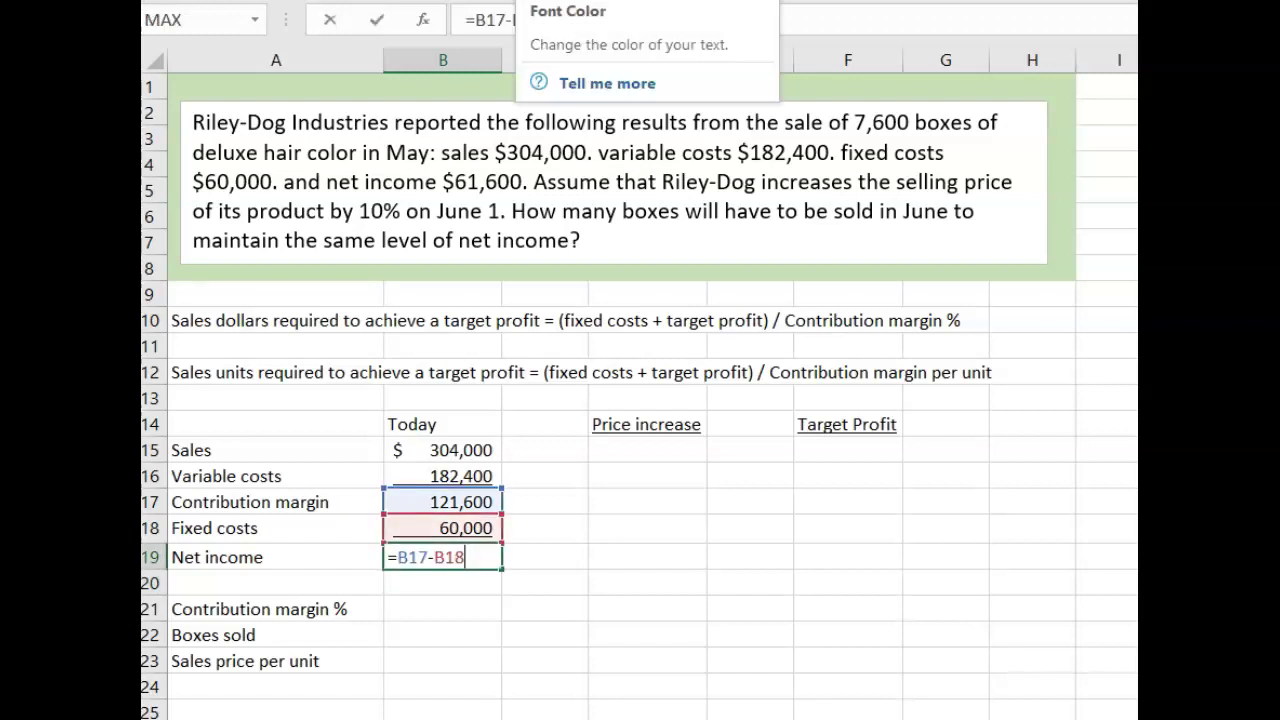
pyautogui.press('Return')
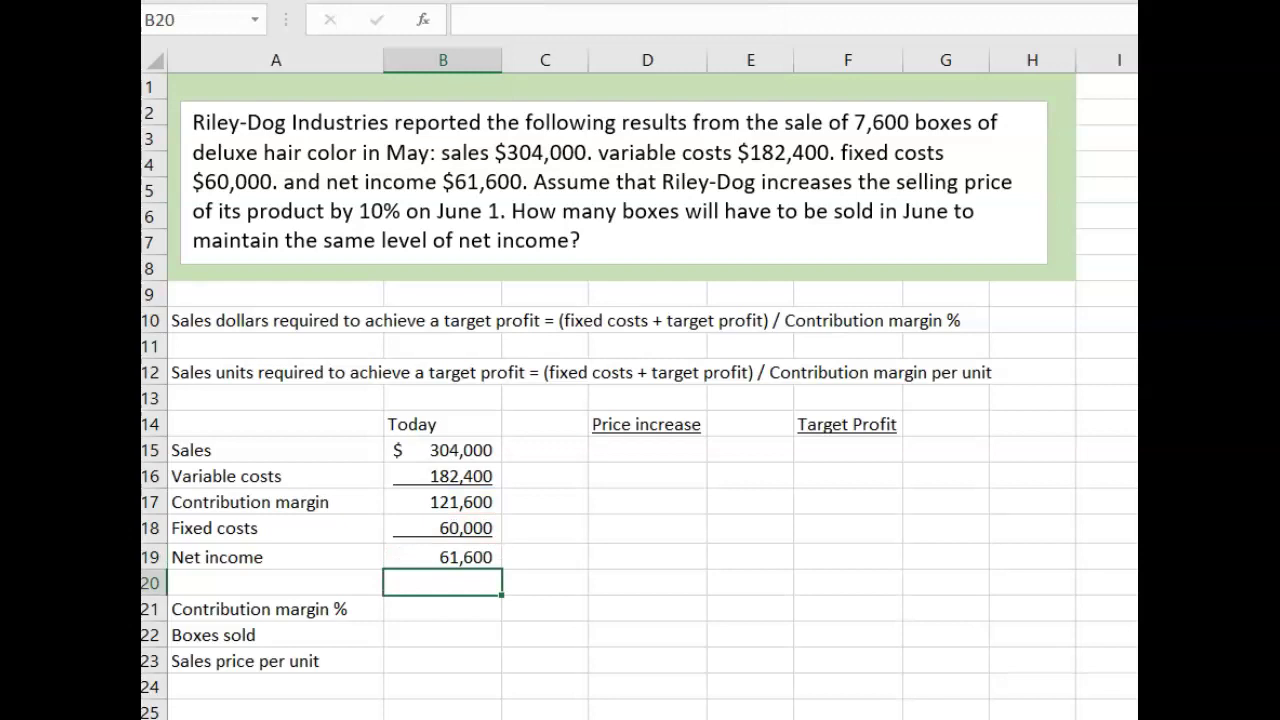
pyautogui.press('Up')
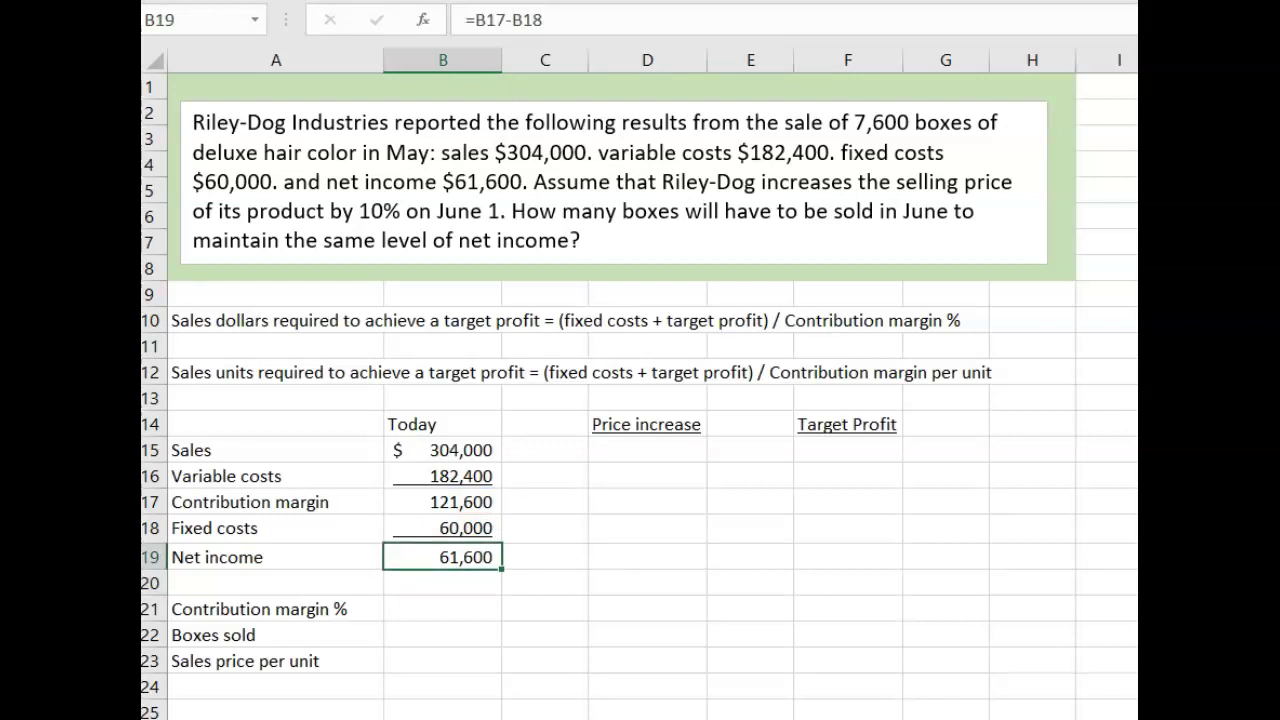
# - Reveal the contribution margin % in B21 and boxes sold in B22 with a black font, and review the formula =B17/B15
pyautogui.press('Down')
pyautogui.press('Down')
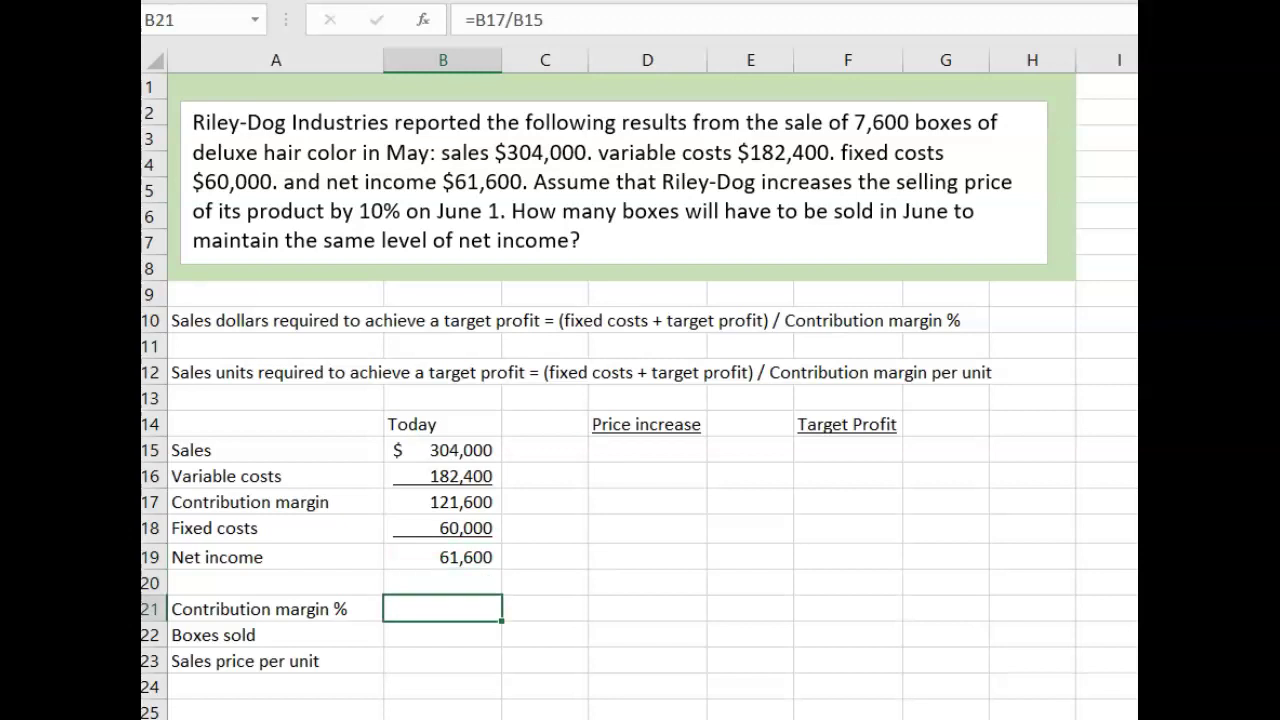
pyautogui.press('F2')
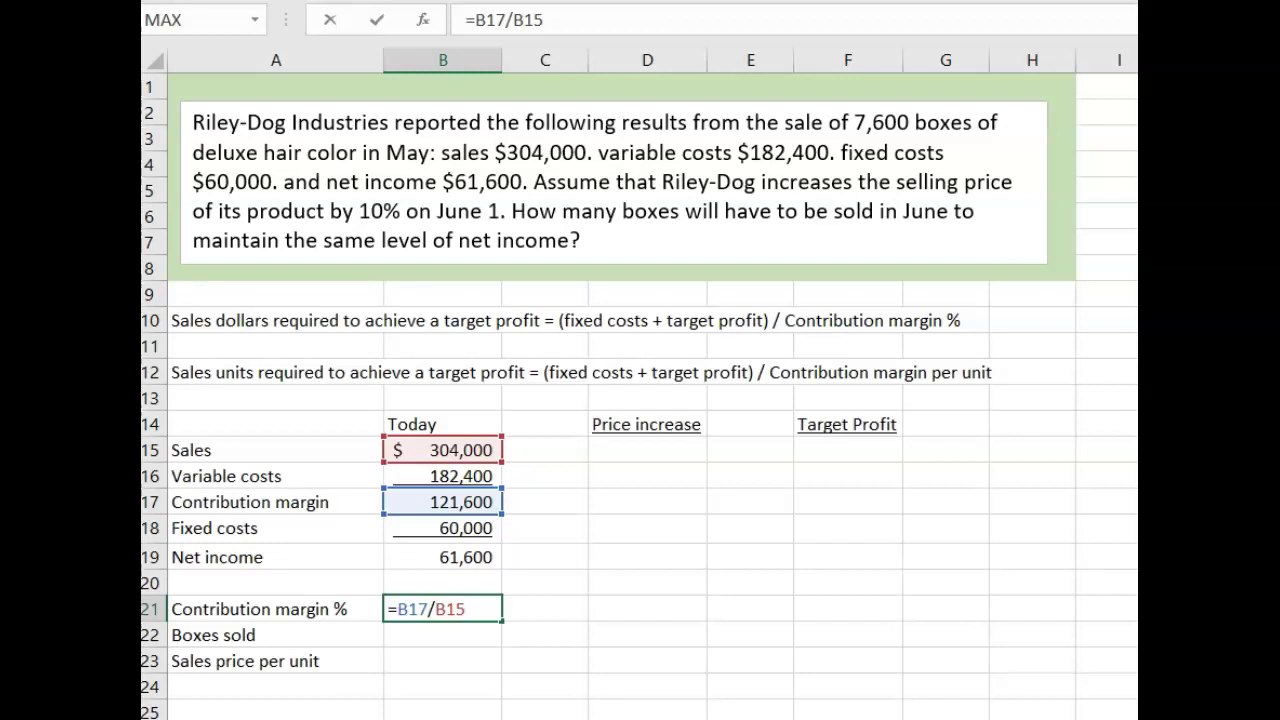
pyautogui.press('Return')
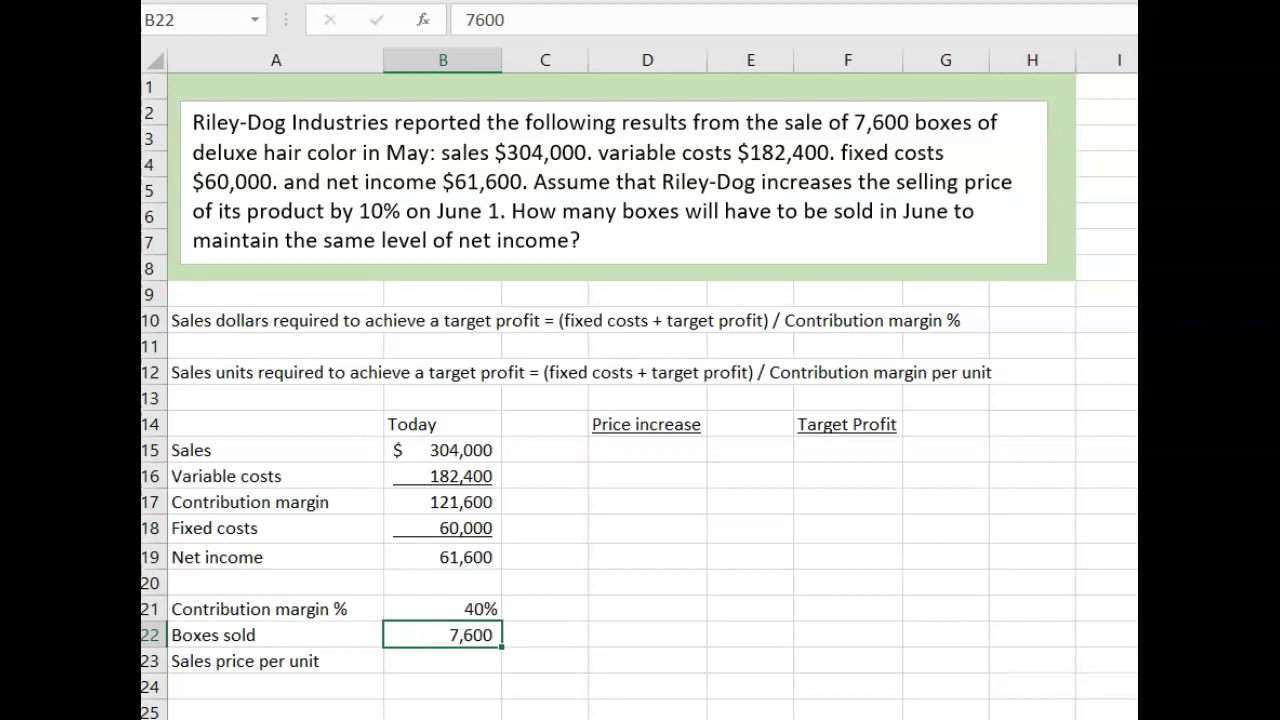
# - Reveal the sales price per unit in B23 with a black font and review its formula =B15/B22
pyautogui.click(442, 661)
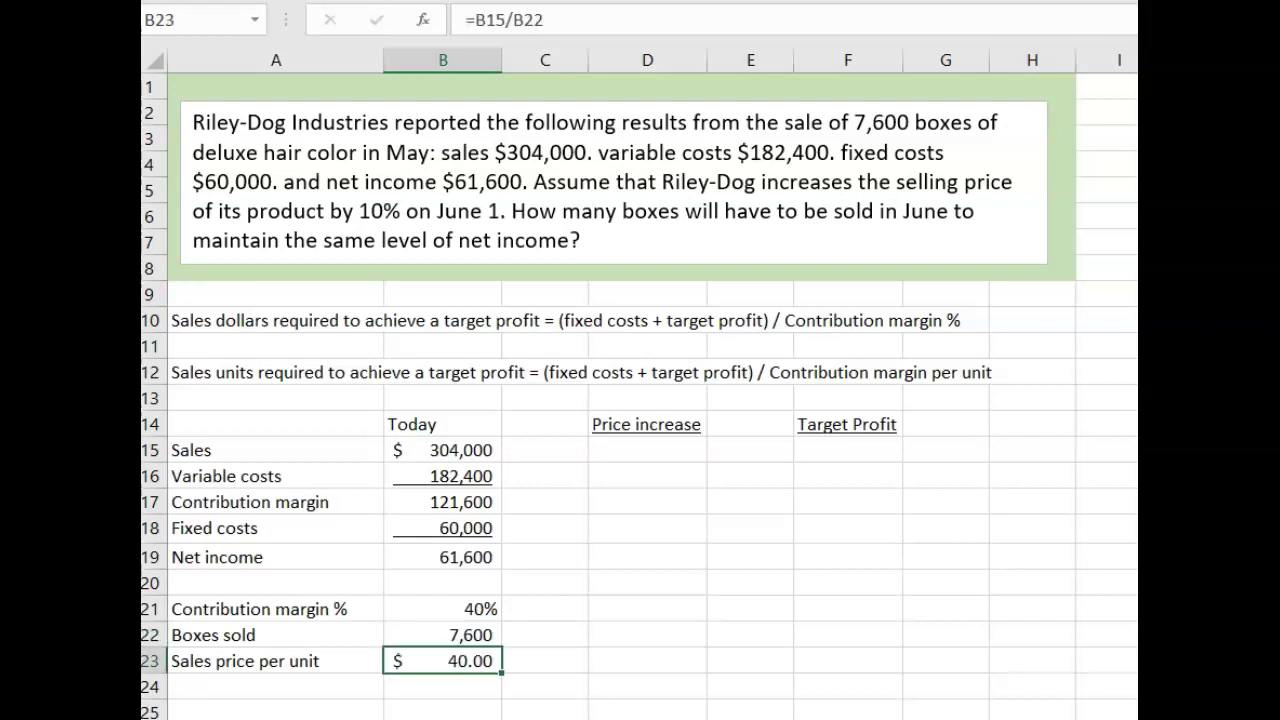
pyautogui.press('F2')
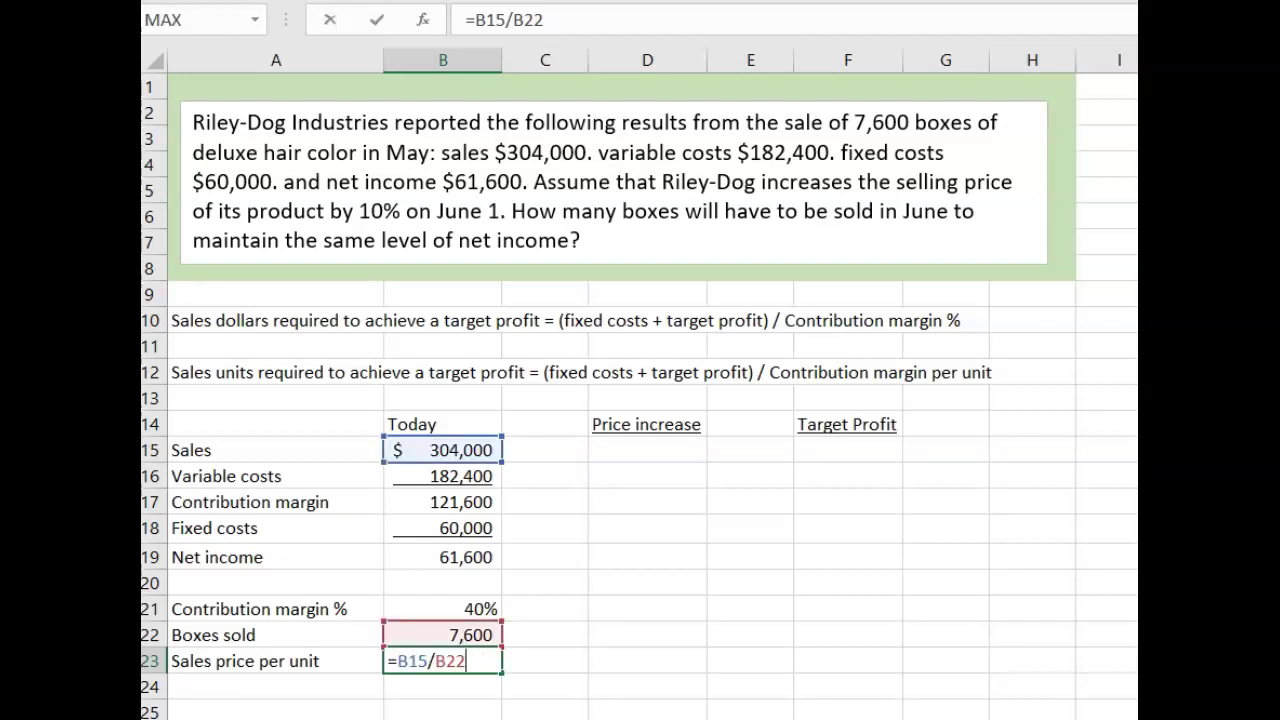
pyautogui.press('Return')
# - Calculate the Price increase sales in D15 with the formula =B15*1.1
pyautogui.click(647, 450)
pyautogui.write('=B15*1.1')
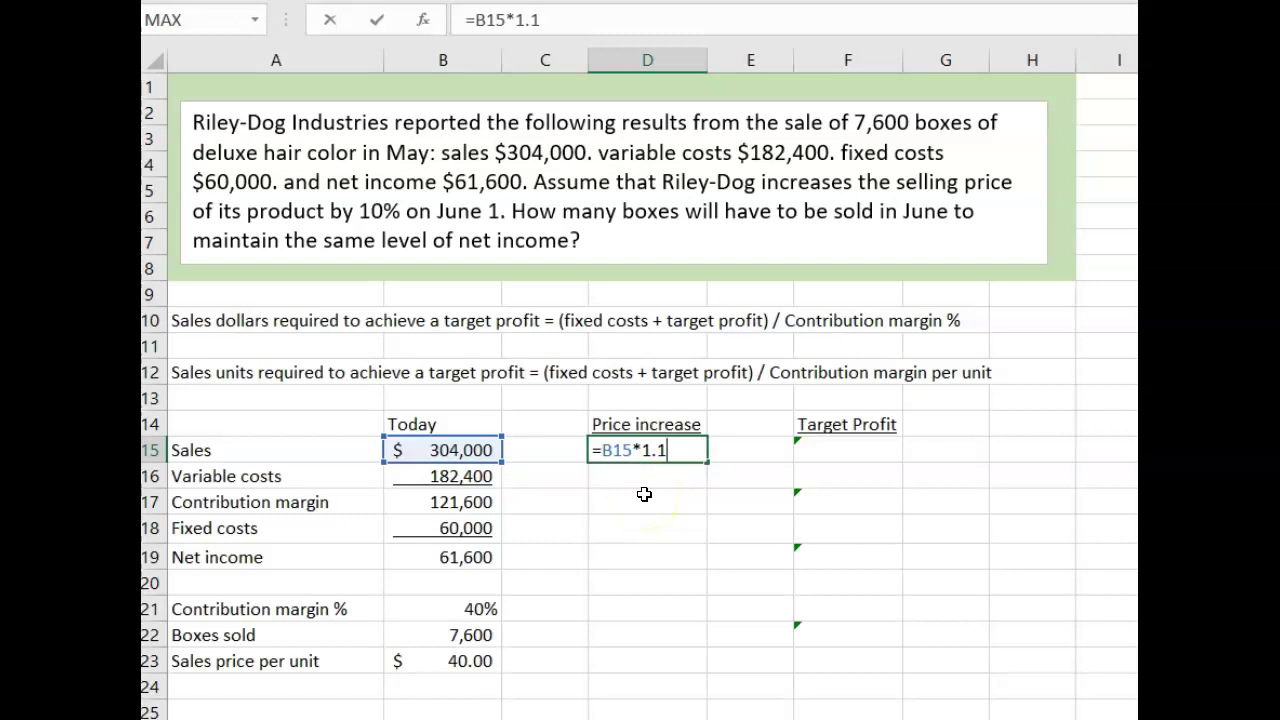
pyautogui.press('Return')
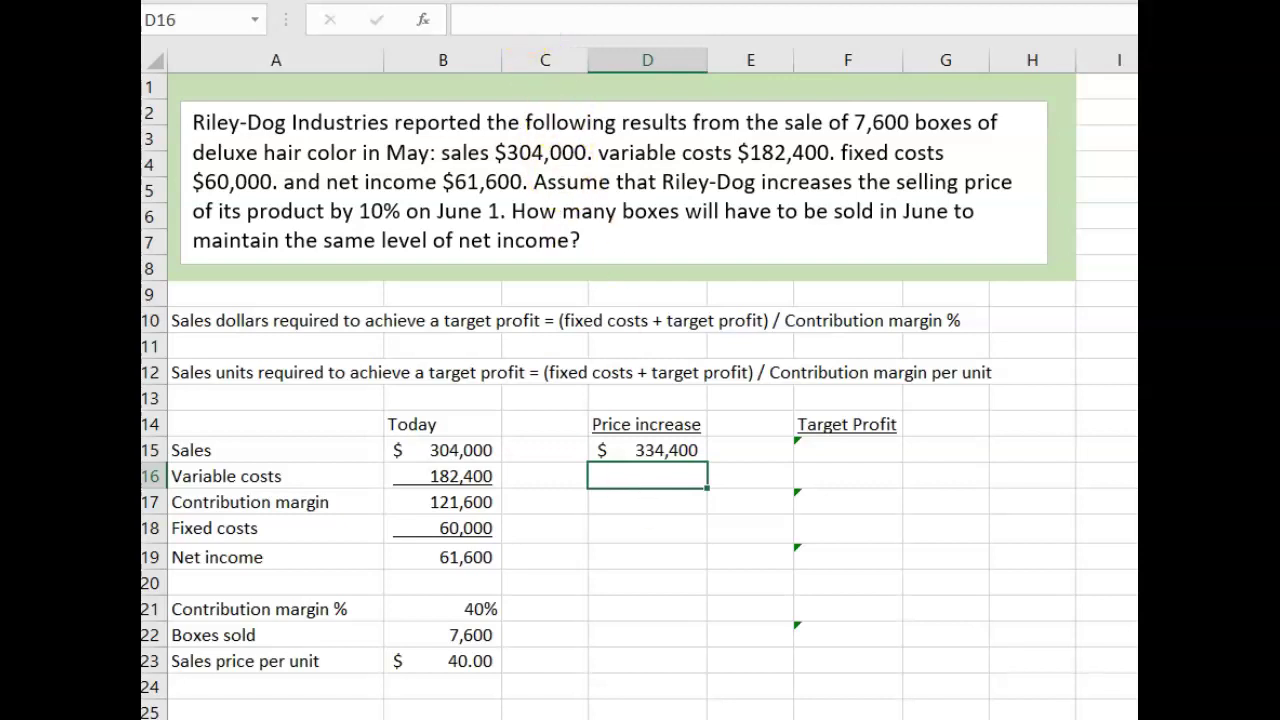
# - Link the Price increase variable costs in D16 to today's variable costs with the formula =B16
pyautogui.click(655, 480)
pyautogui.write('=')
pyautogui.press('Left')
pyautogui.press('Left')
pyautogui.press('Return')
pyautogui.click(655, 480)
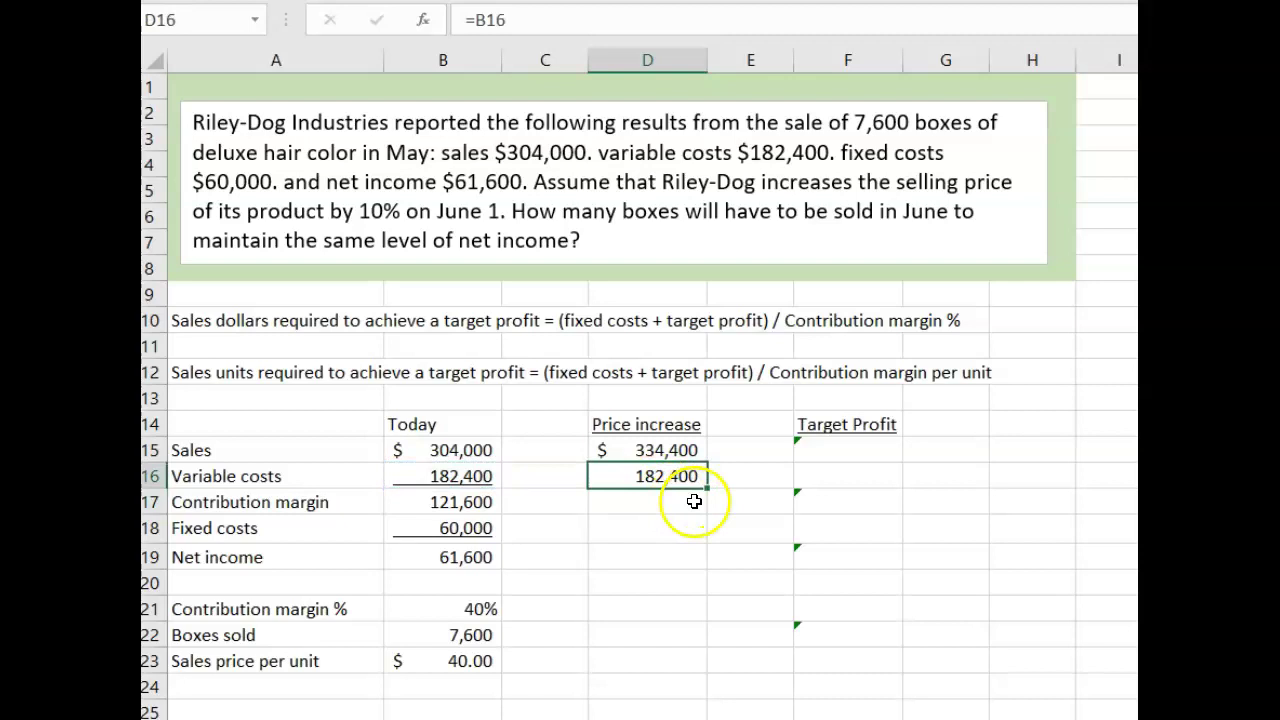
# - Copy the contribution margin formula from B17 to D17 and review the resulting formula =D15-D16
pyautogui.click(468, 503)
pyautogui.hotkey('ctrl', 'c')
pyautogui.press('Right')
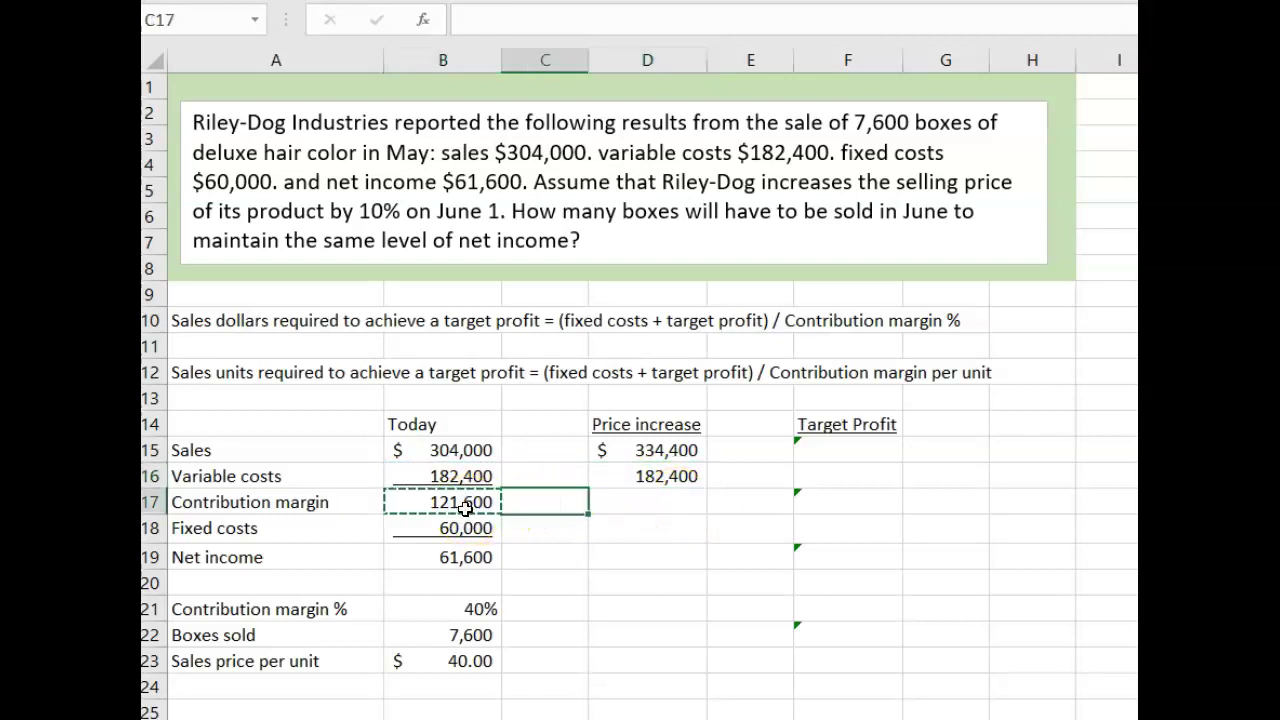
pyautogui.press('Right')
pyautogui.hotkey('ctrl', 'v')
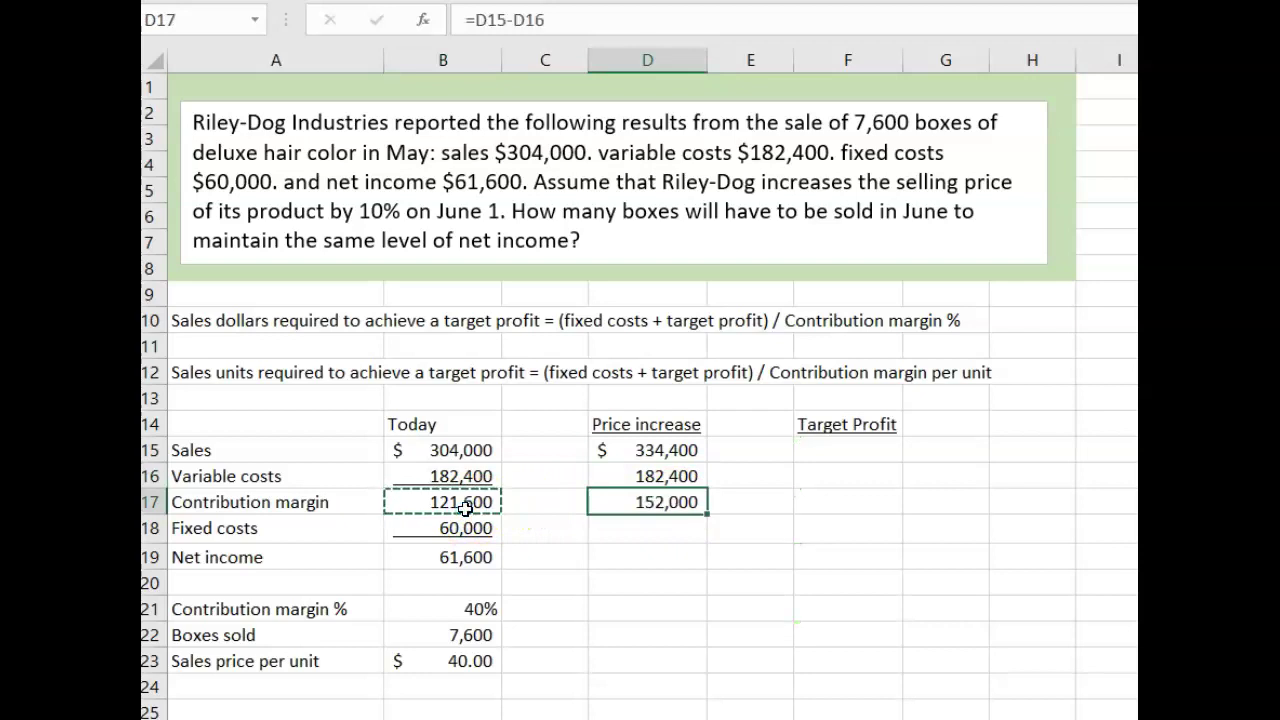
pyautogui.press('Escape')
pyautogui.press('F2')
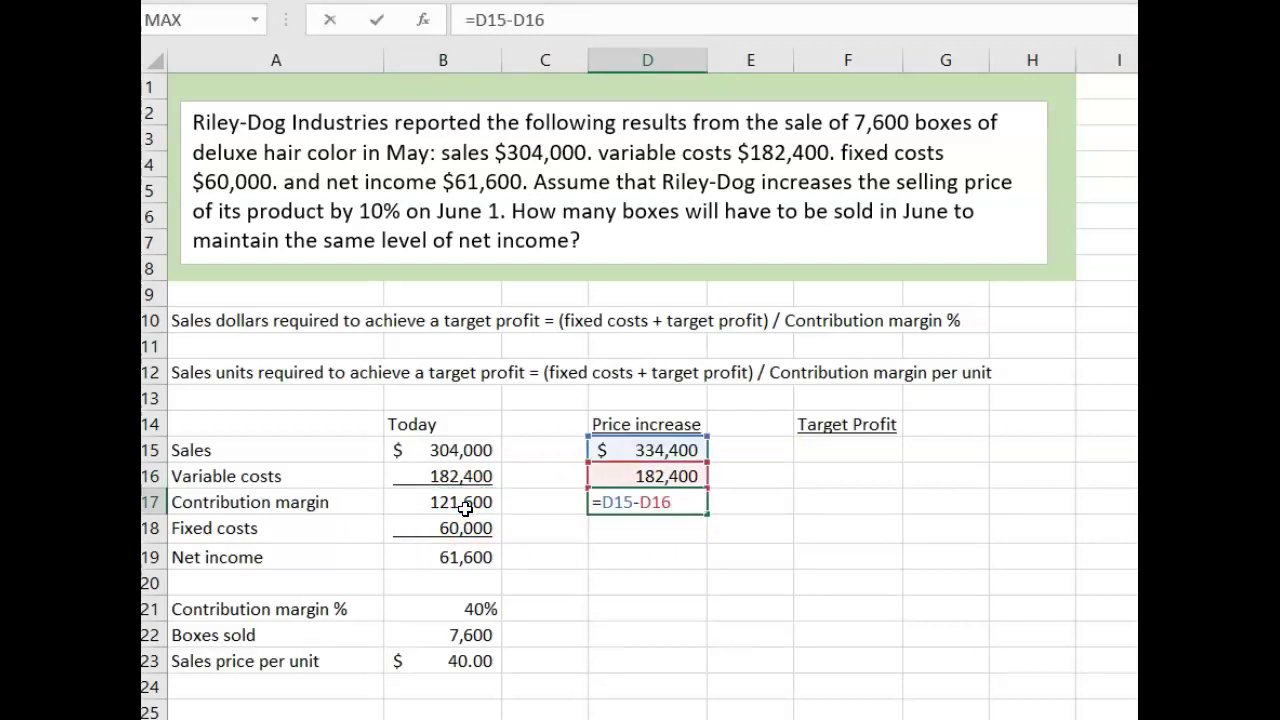
pyautogui.press('Return')
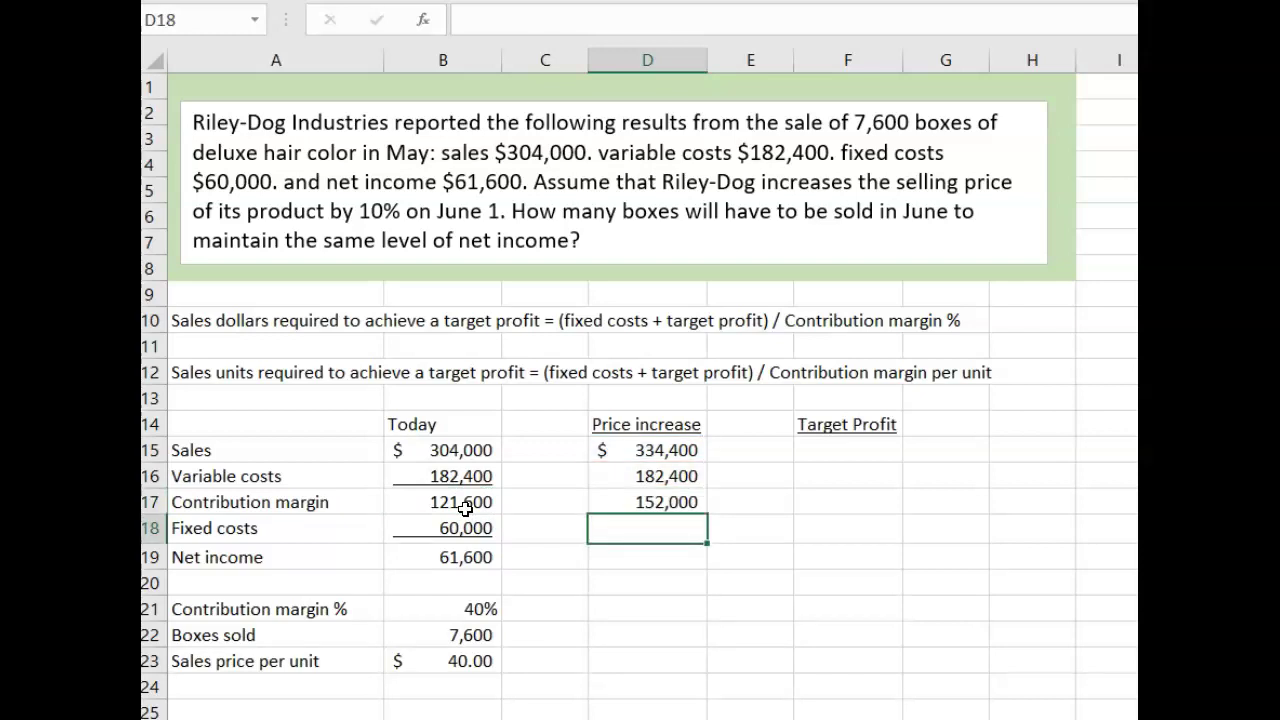
# - Underline the variable costs in D16 of the Price increase column
pyautogui.press('Up')
pyautogui.press('Up')
pyautogui.press('F4')
# - Copy the contribution margin % from B21 to D21 and review the resulting formula =D17/D15
pyautogui.press('Down')
pyautogui.press('Down')
pyautogui.press('Down')
pyautogui.press('Down')
pyautogui.press('Down')
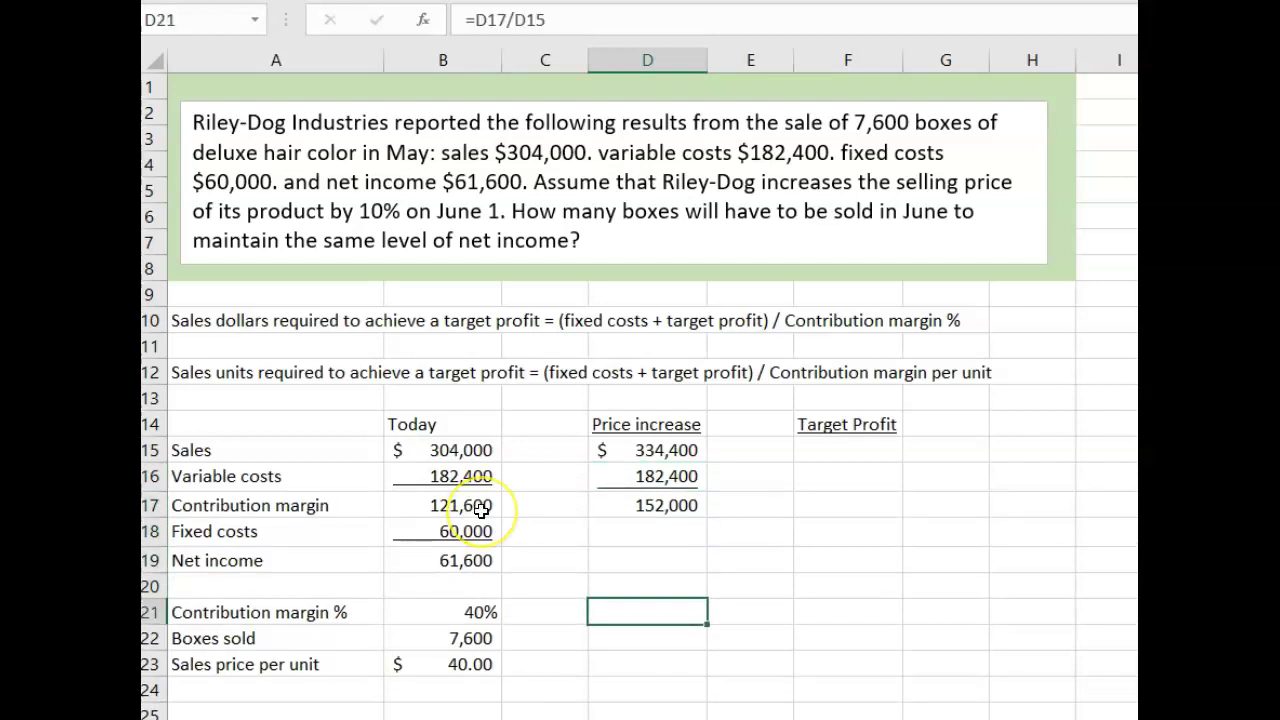
pyautogui.press('Left')
pyautogui.press('Left')
pyautogui.hotkey('ctrl', 'c')
pyautogui.press('Right')
pyautogui.press('Right')
pyautogui.hotkey('ctrl', 'v')
pyautogui.press('Down')
pyautogui.press('Up')
pyautogui.press('F2')
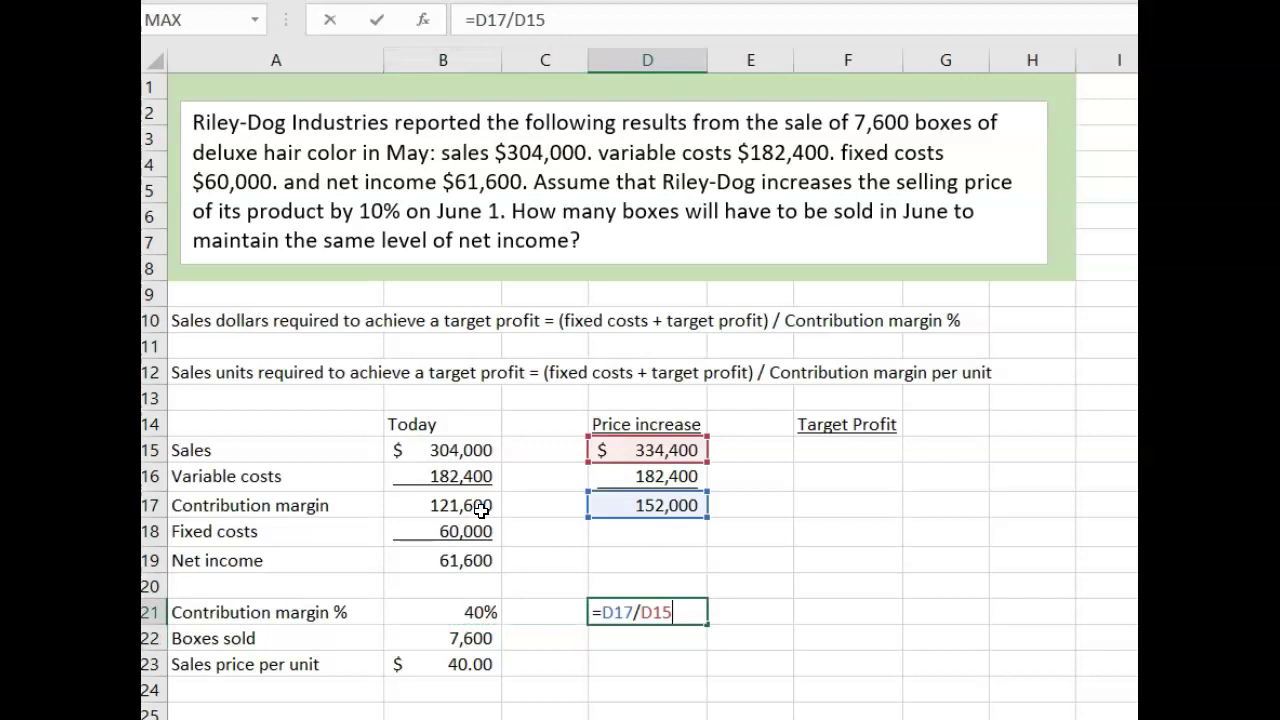
pyautogui.press('Return')
pyautogui.press('Up')
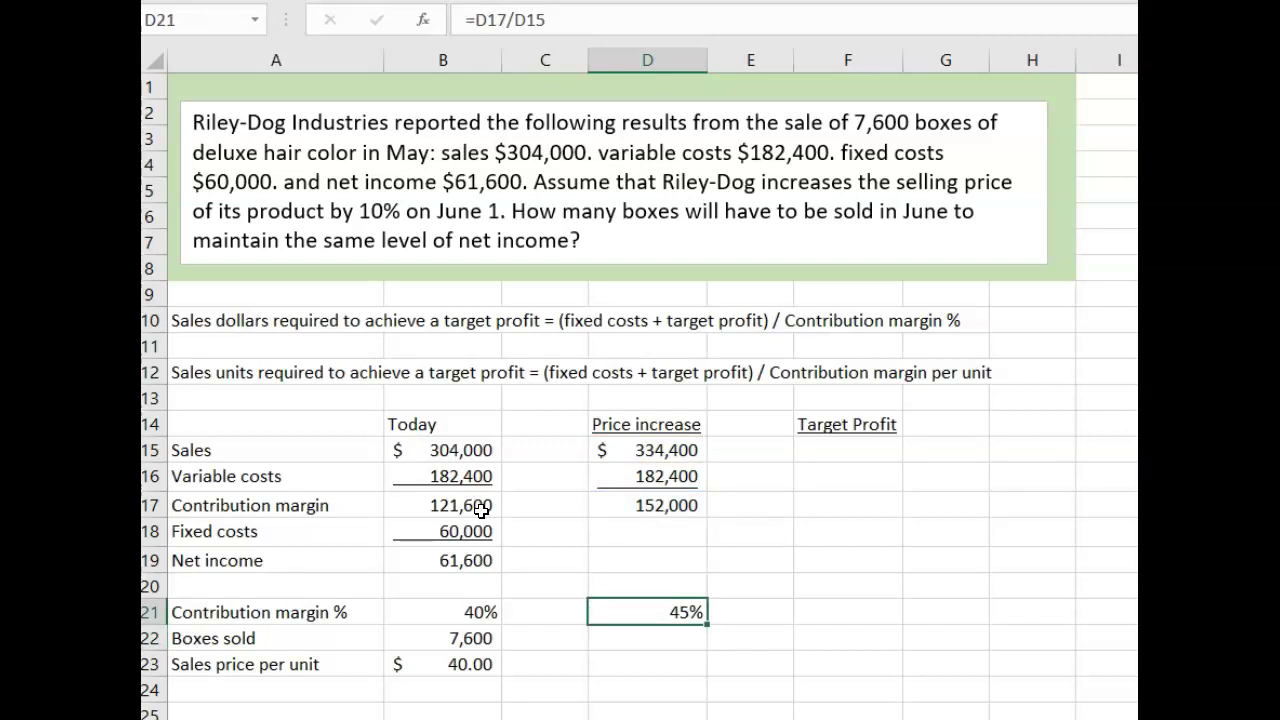
# - Reveal the Price increase sales price per unit in D23 with a black font and review its formula =D15/D22
pyautogui.press('Down')
pyautogui.press('Down')
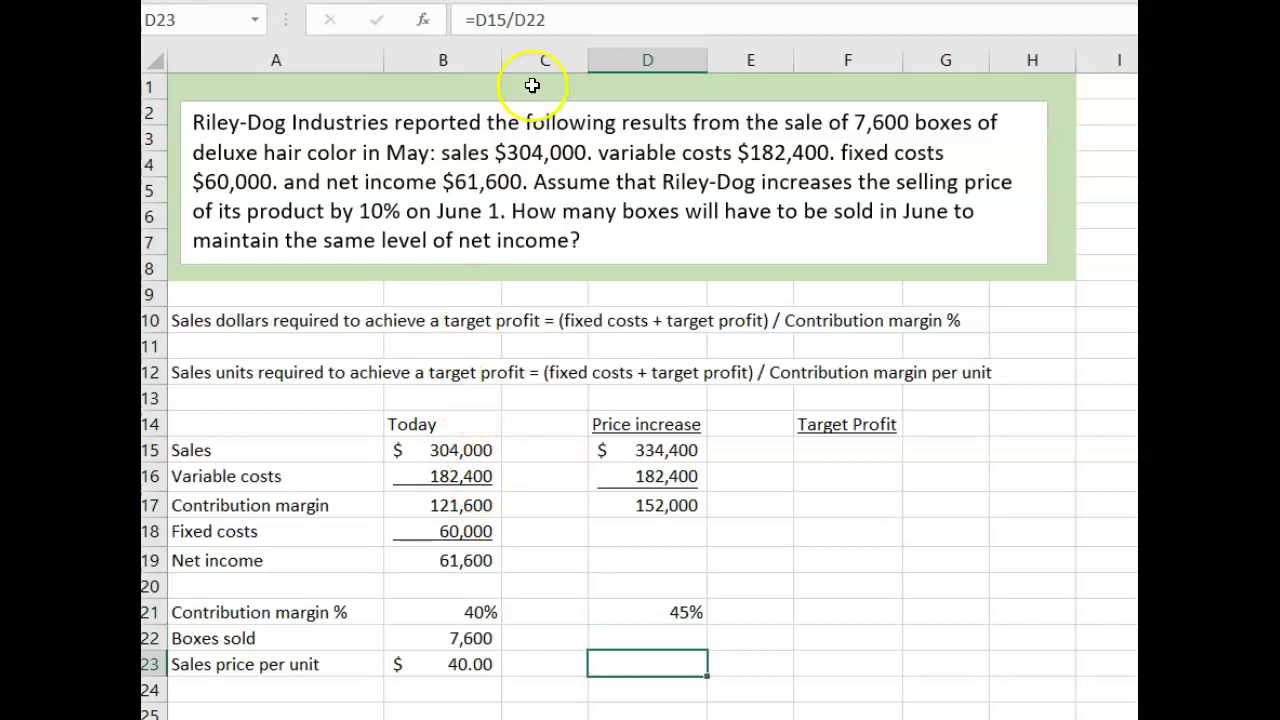
pyautogui.press('F2')
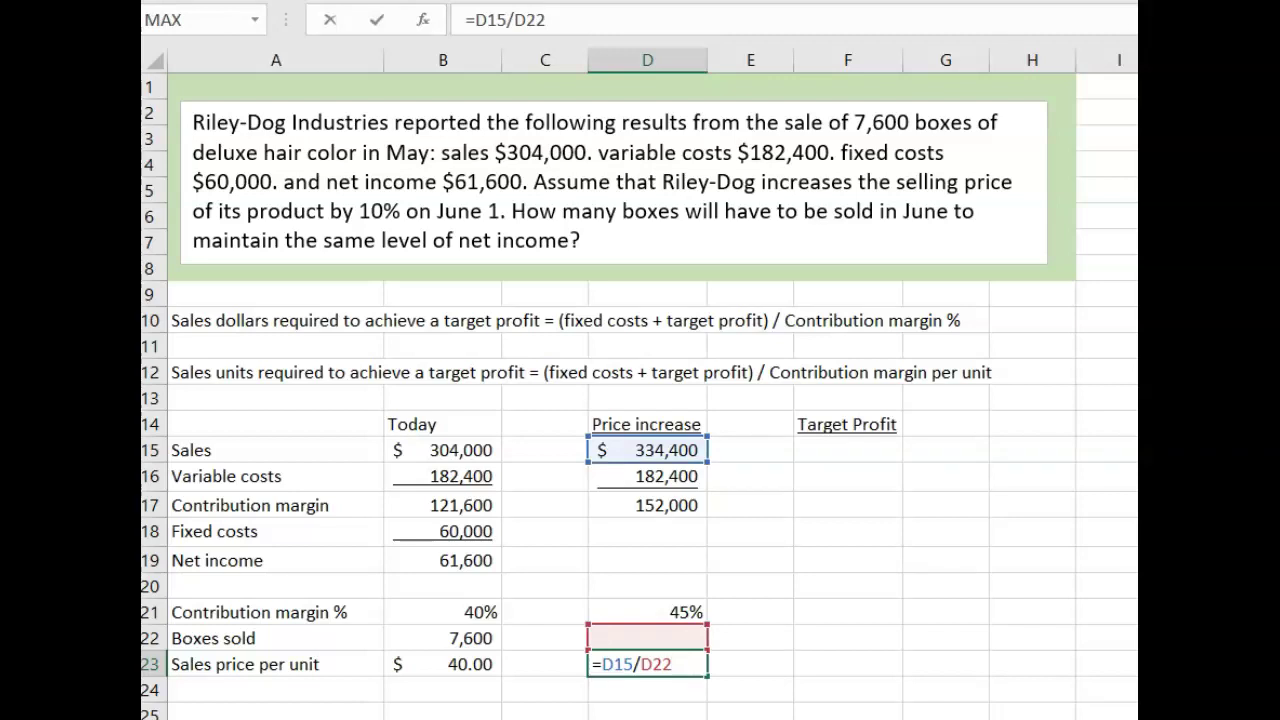
pyautogui.press('Return')
pyautogui.press('Up')
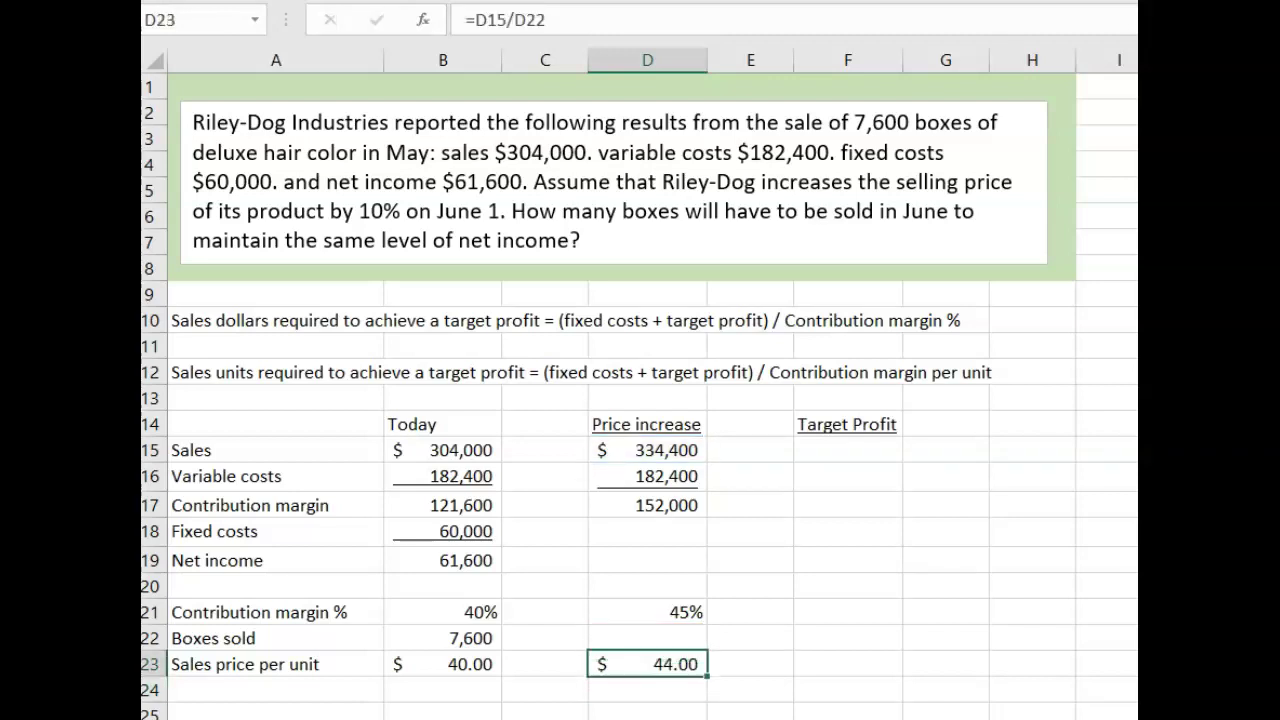
# - Reveal the Price increase boxes sold in D22 and format it with a thousands separator and no decimals
pyautogui.click(647, 638)
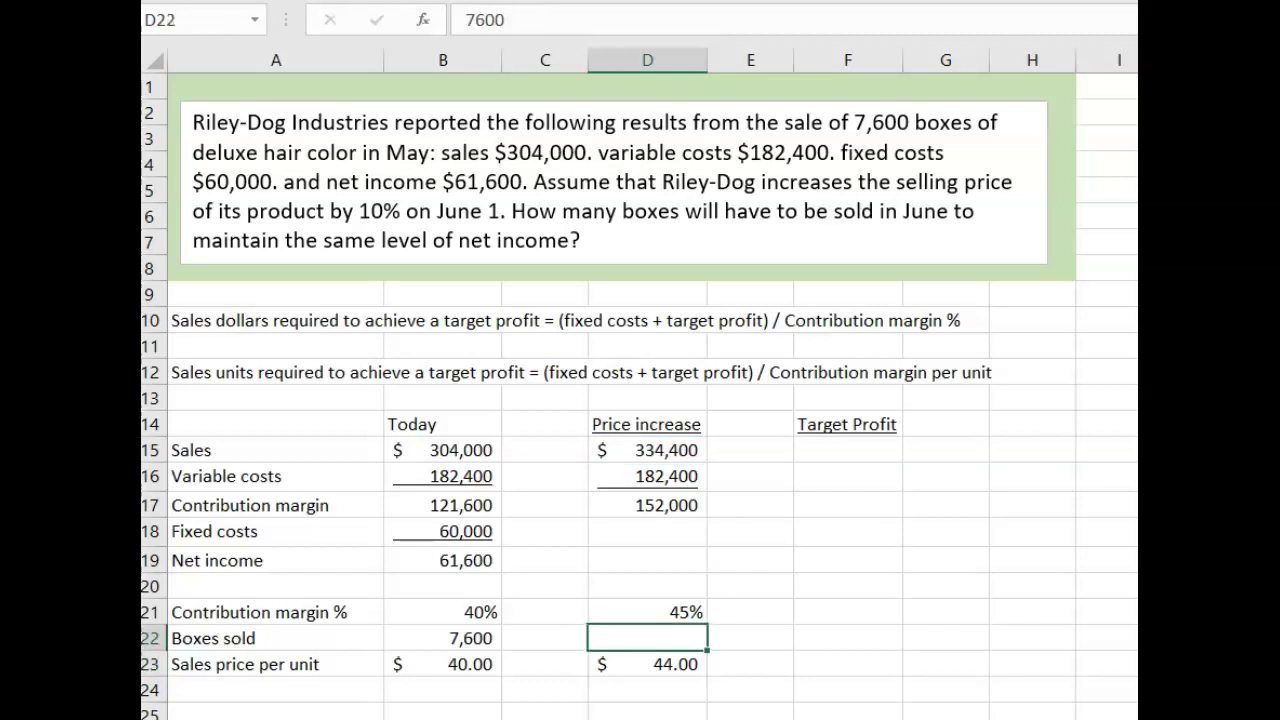
pyautogui.hotkey('ctrl', 'shift', '1')
pyautogui.press('F2')
pyautogui.press('Return')
pyautogui.press('Up')
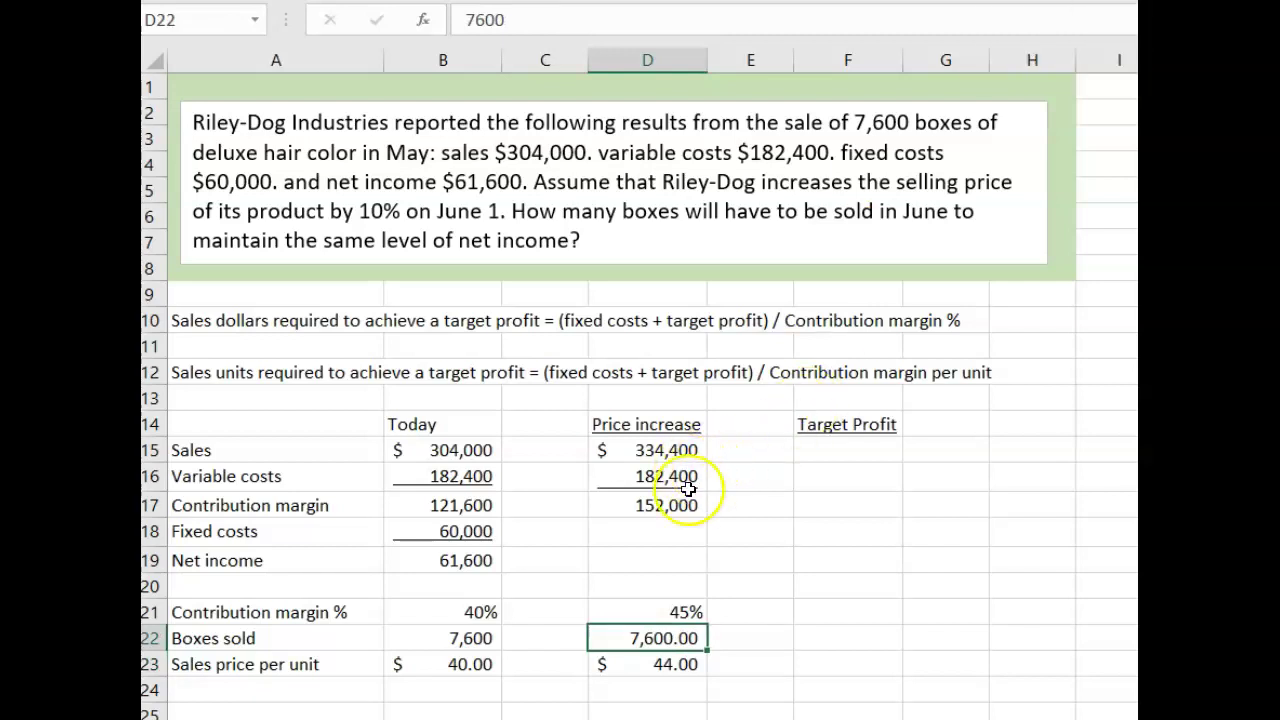
pyautogui.click(668, 664)
pyautogui.click(666, 638)
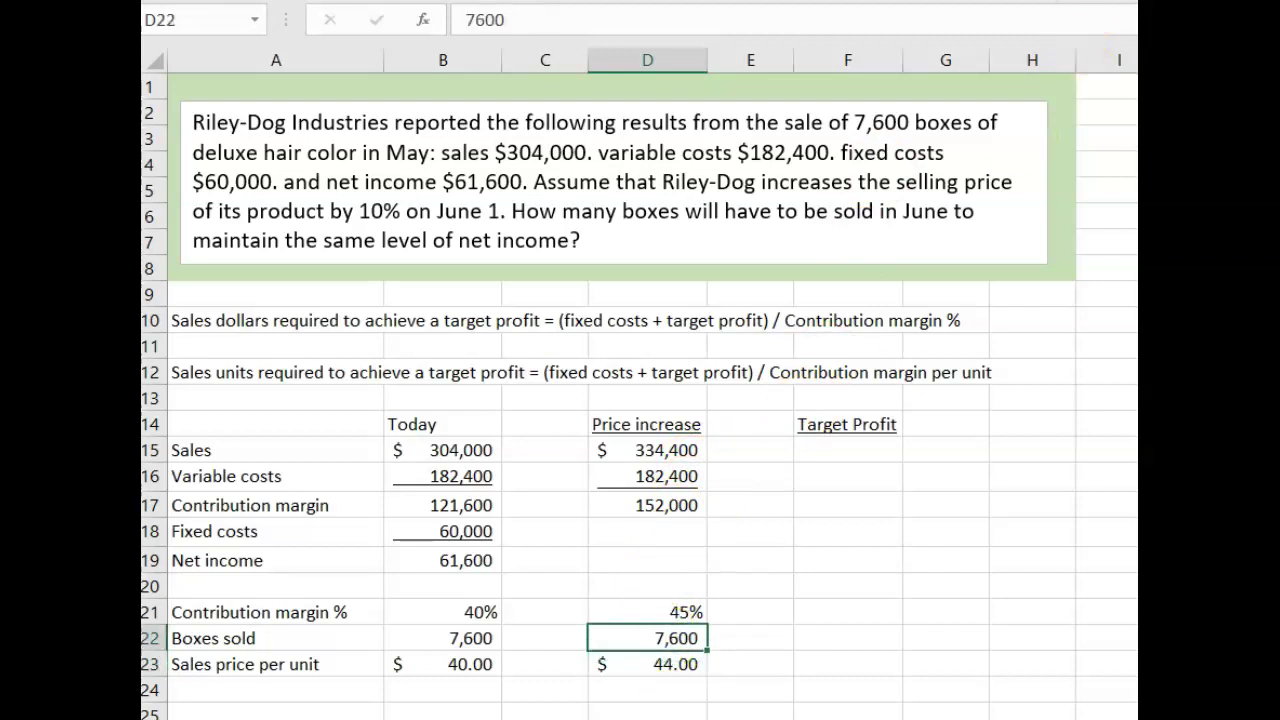
# - Reveal the Target Profit sales in F15 and review its formula =(B18+B19)/D21
pyautogui.click(866, 450)
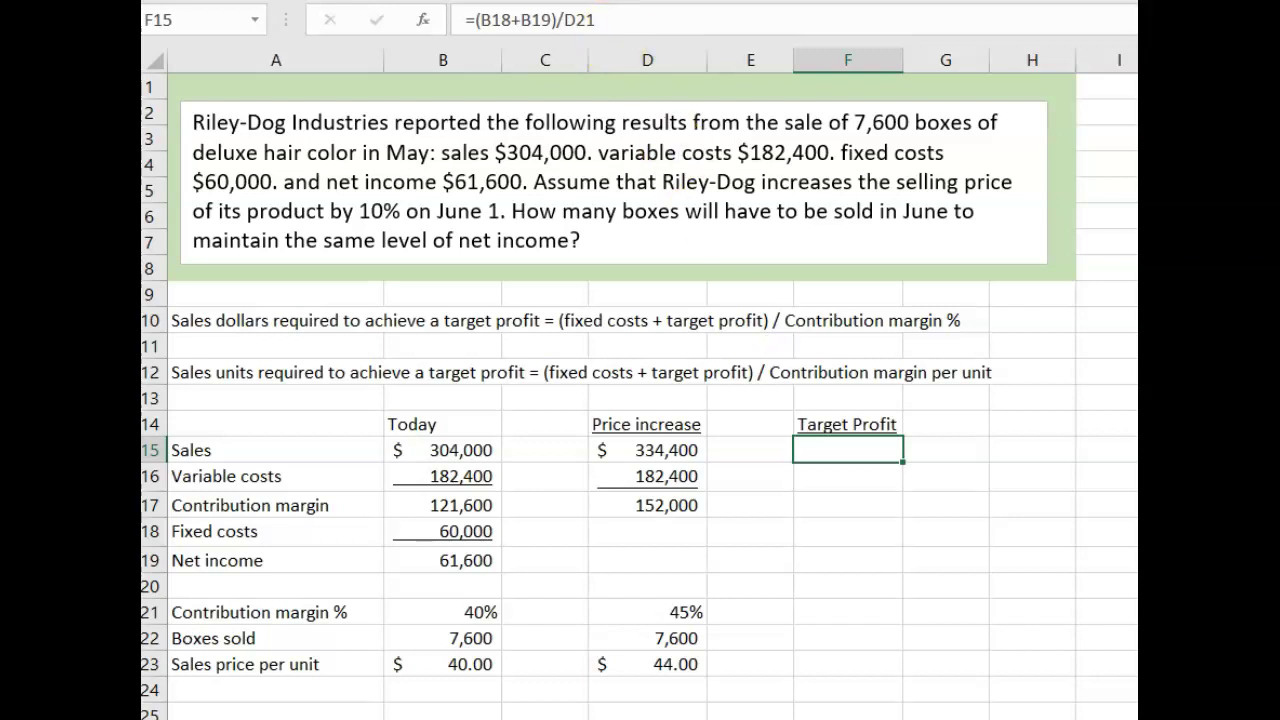
pyautogui.hotkey('ctrl', 'Return')
pyautogui.press('F2')
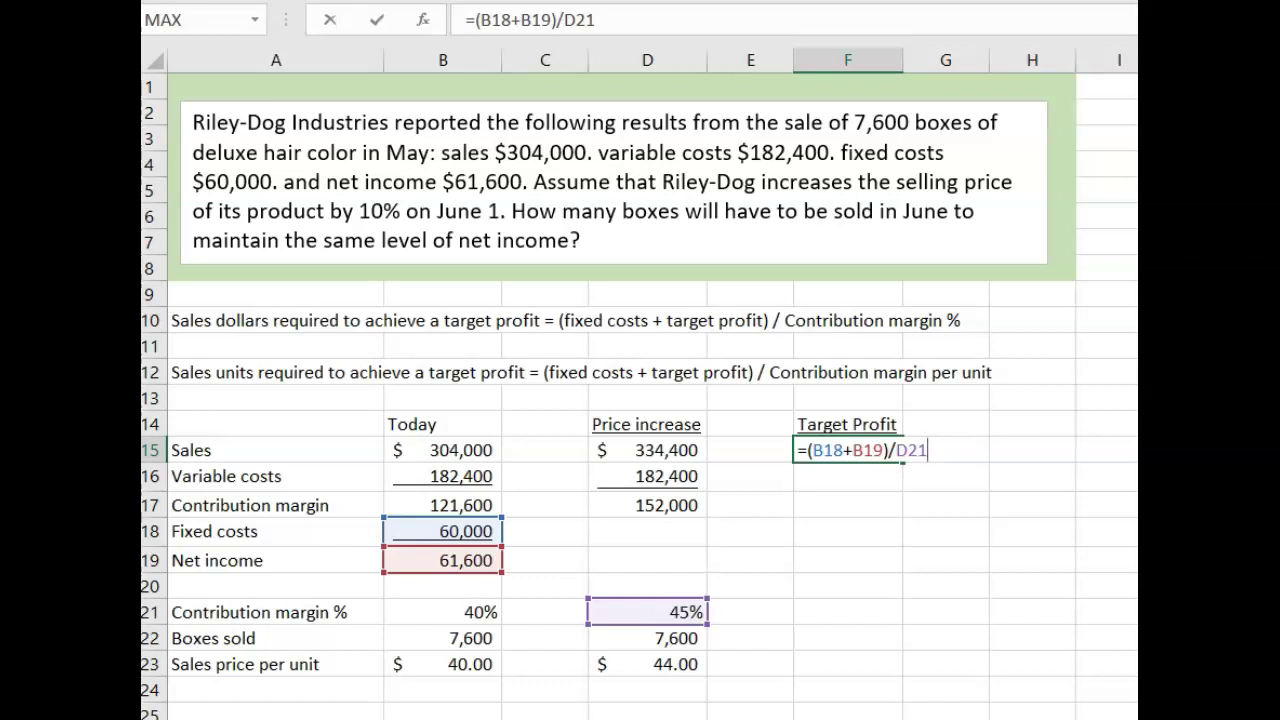
pyautogui.press('Return')
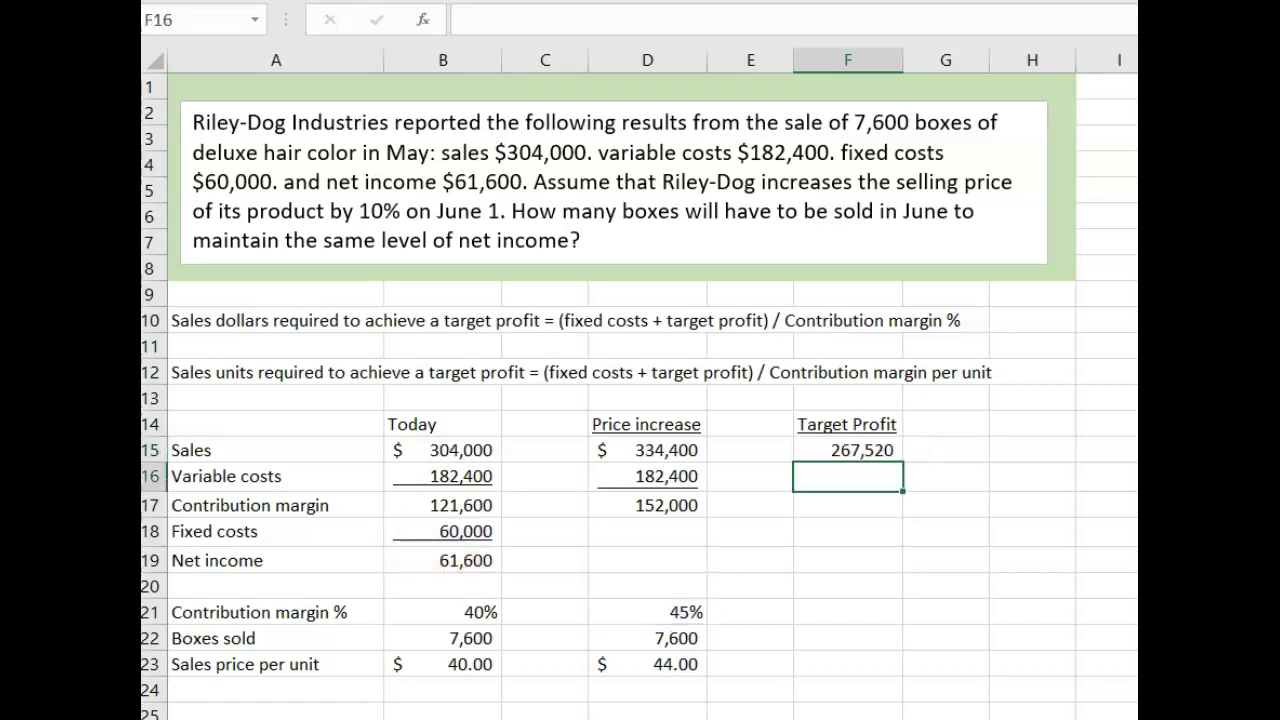
pyautogui.click(848, 450)
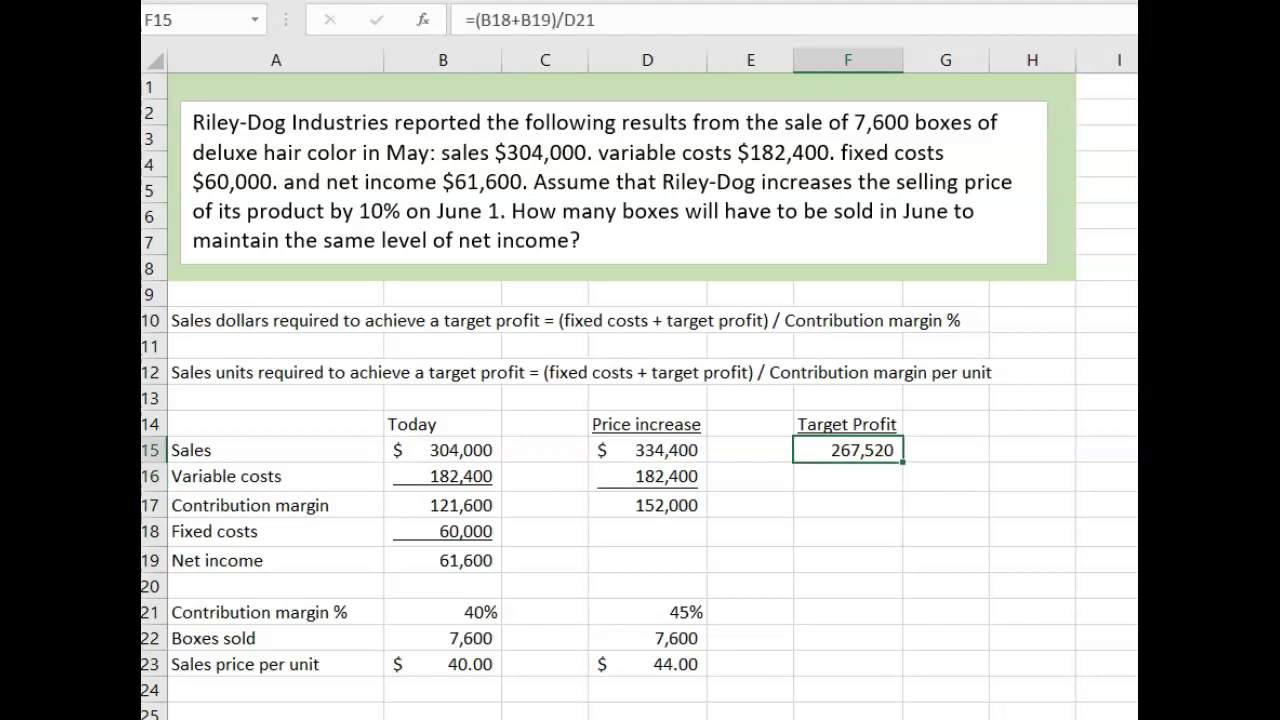
# - Enter the Target Profit contribution margin in F17 as =F15*D21
pyautogui.press('Down')
pyautogui.press('Down')
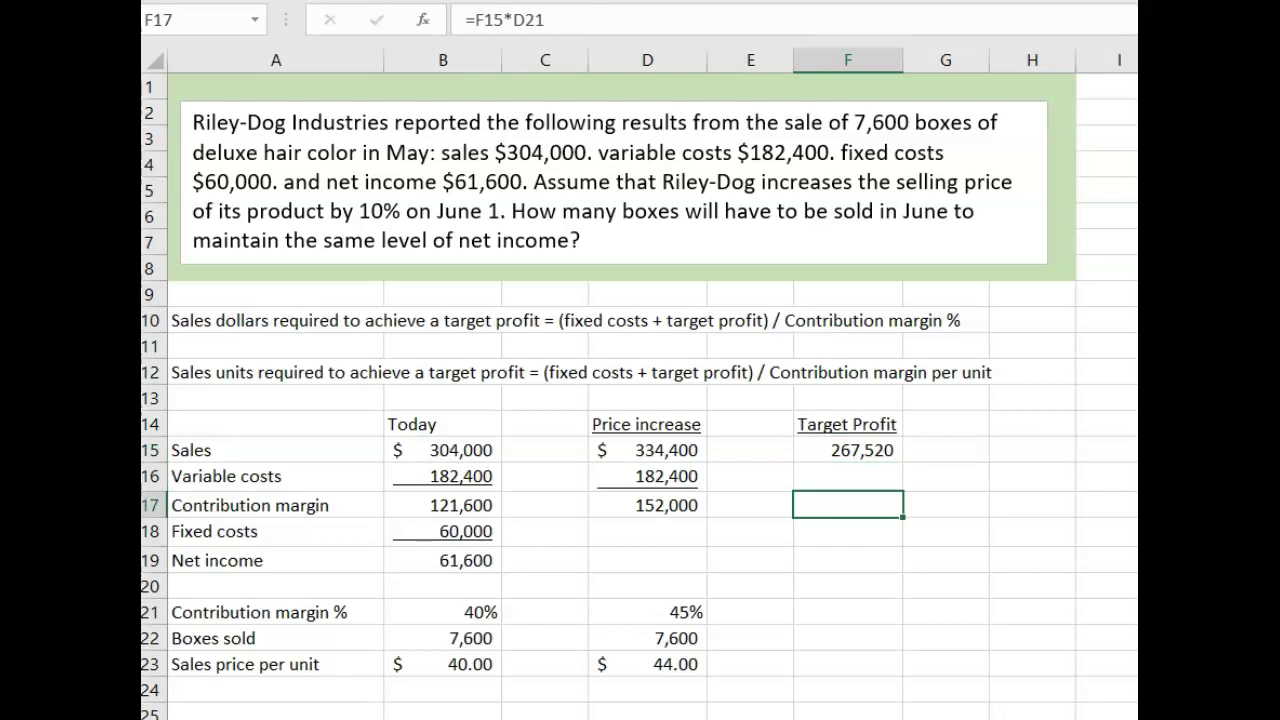
pyautogui.write('=')
pyautogui.press('Up')
pyautogui.press('Up')
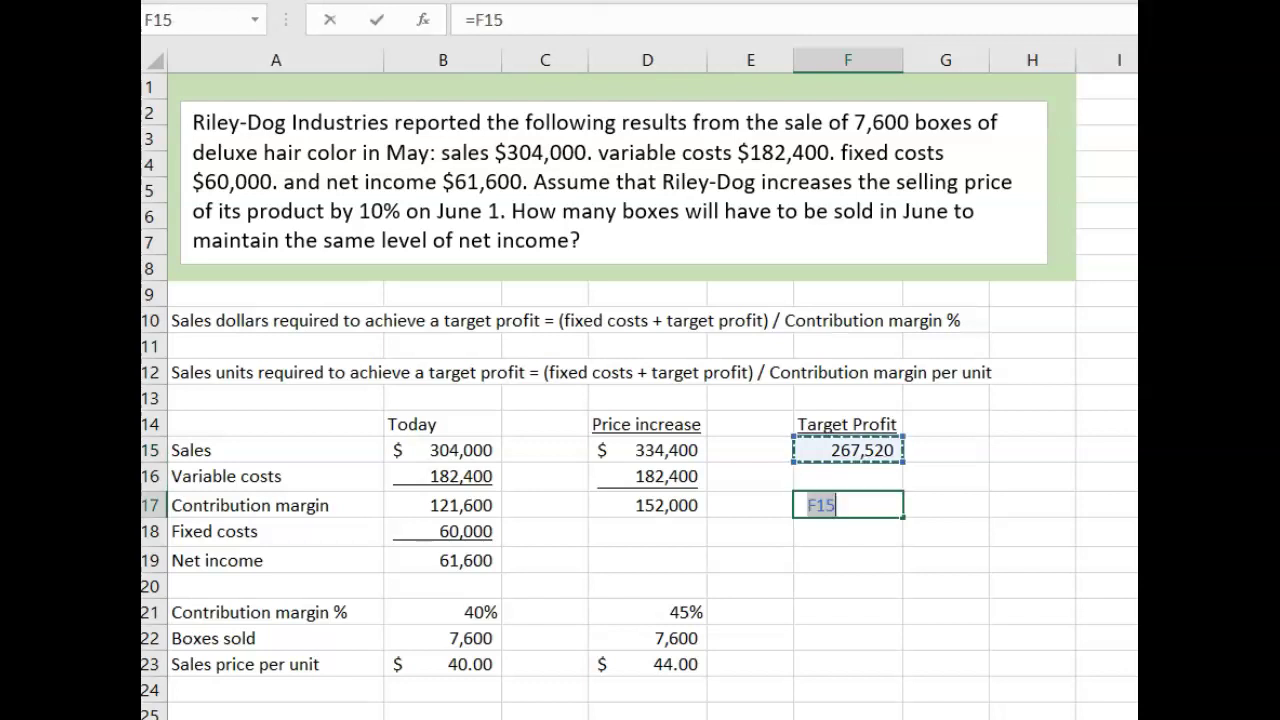
pyautogui.write('*')
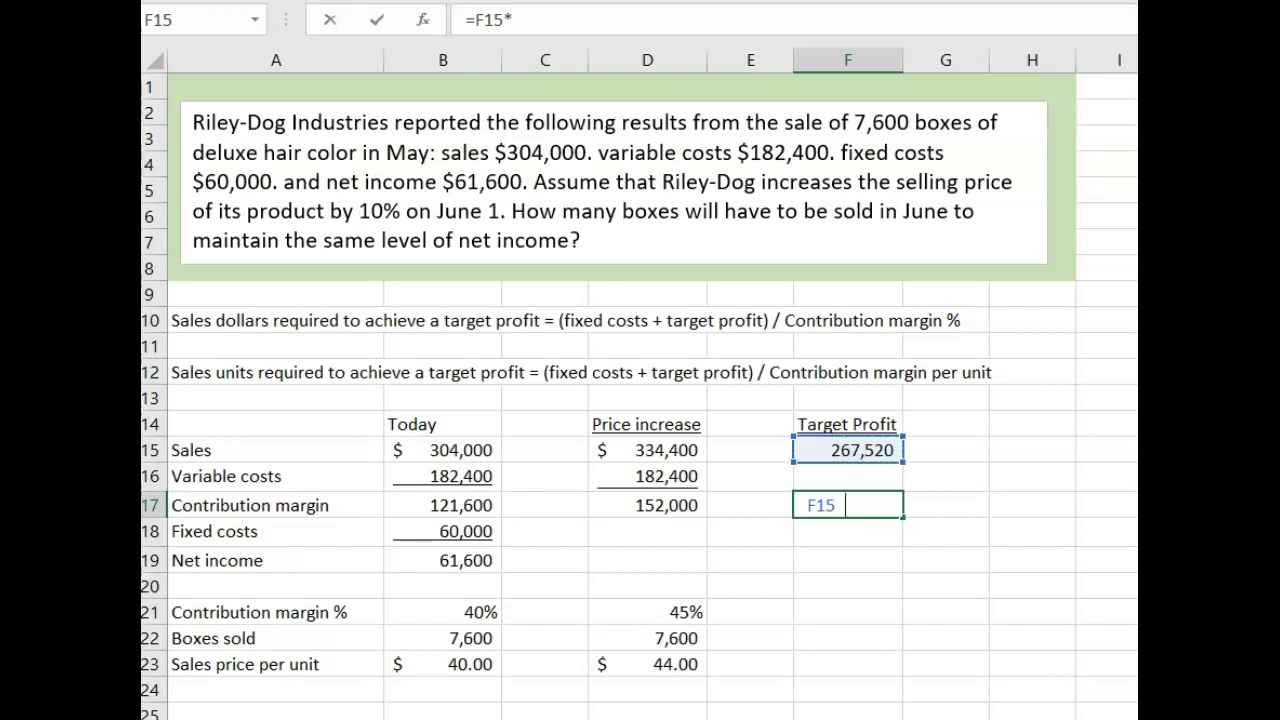
pyautogui.click(660, 612)
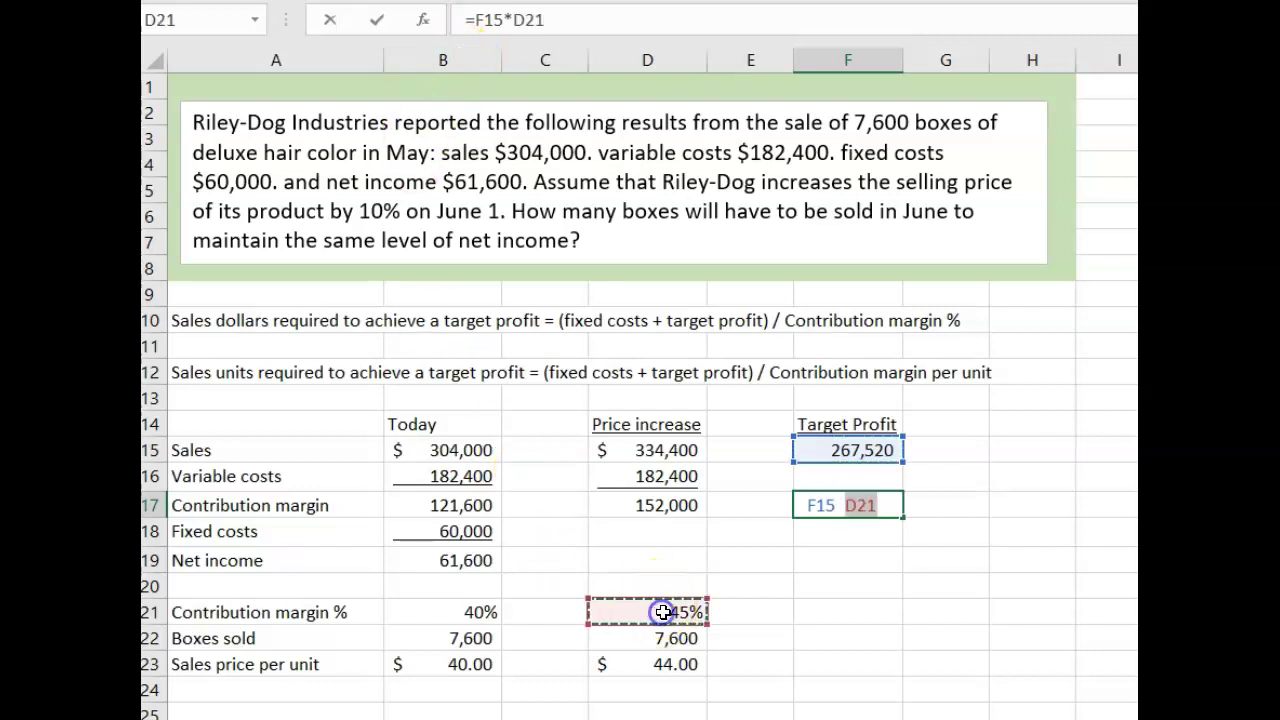
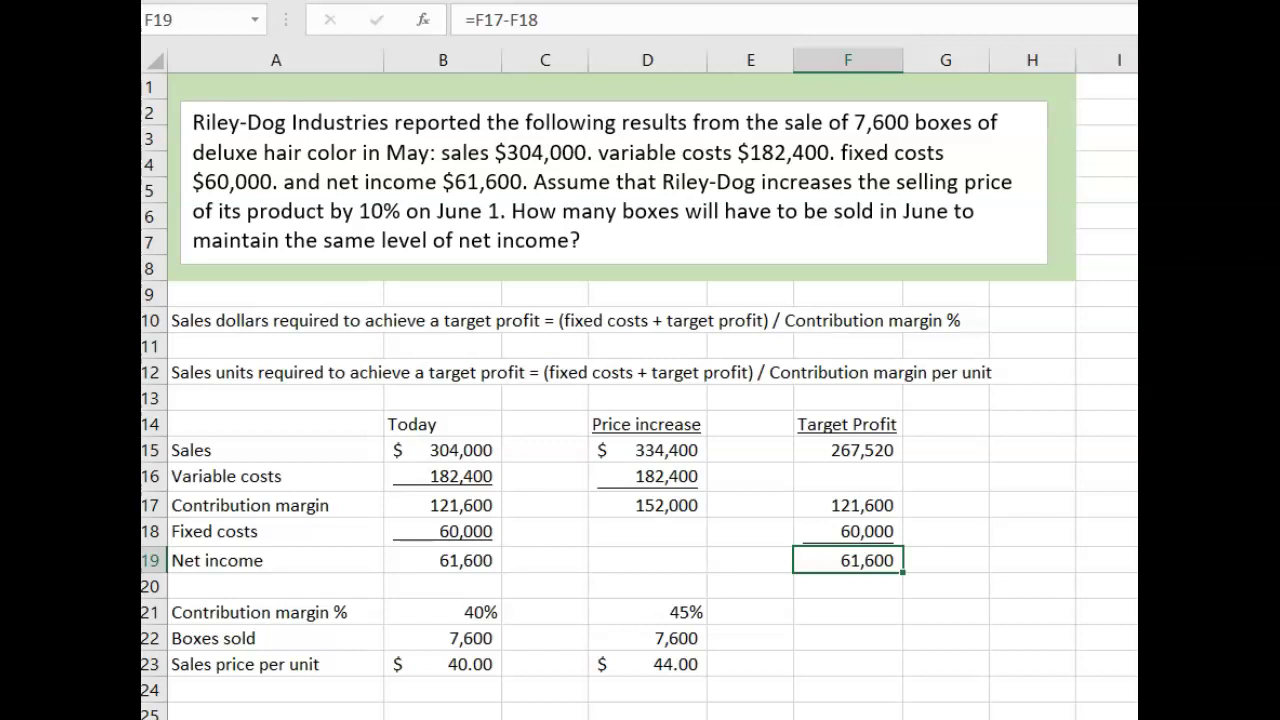
# - Link the Target Profit sales price per unit in F23 to the Price increase price with =D23
pyautogui.press('Down')
pyautogui.press('Down')
pyautogui.press('Down')
pyautogui.press('Down')
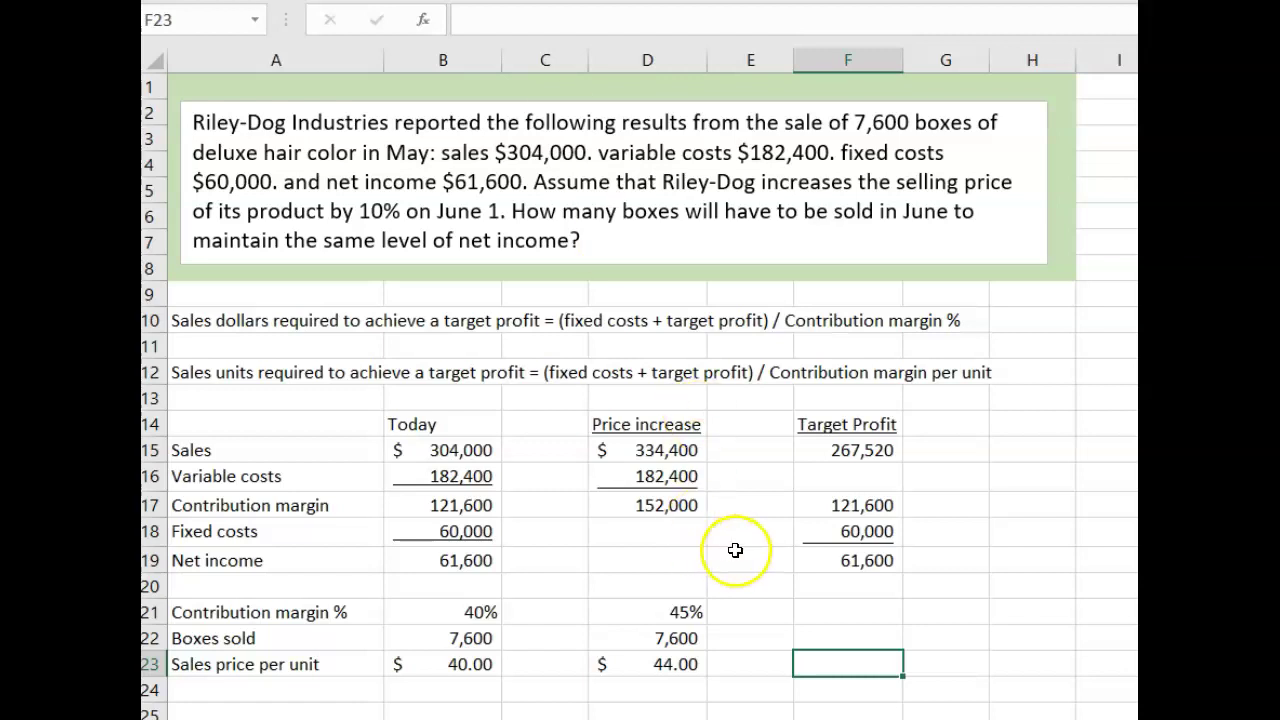
pyautogui.click(698, 665)
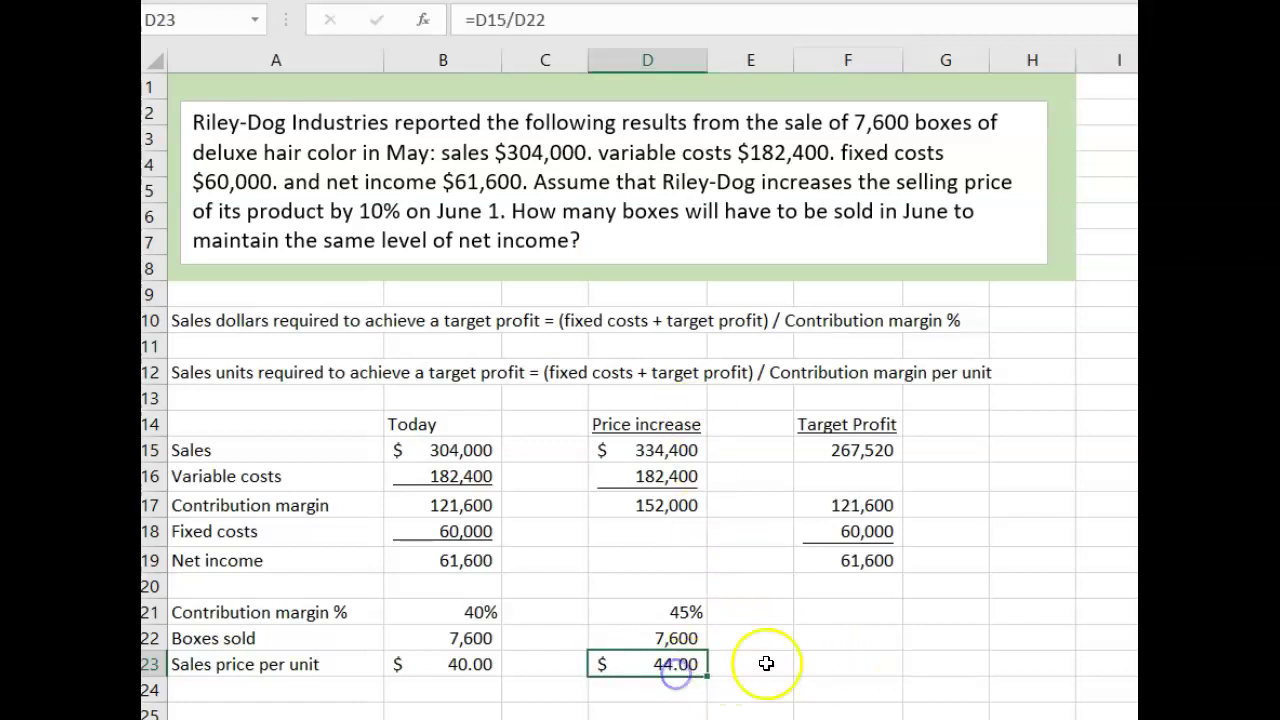
pyautogui.click(858, 660)
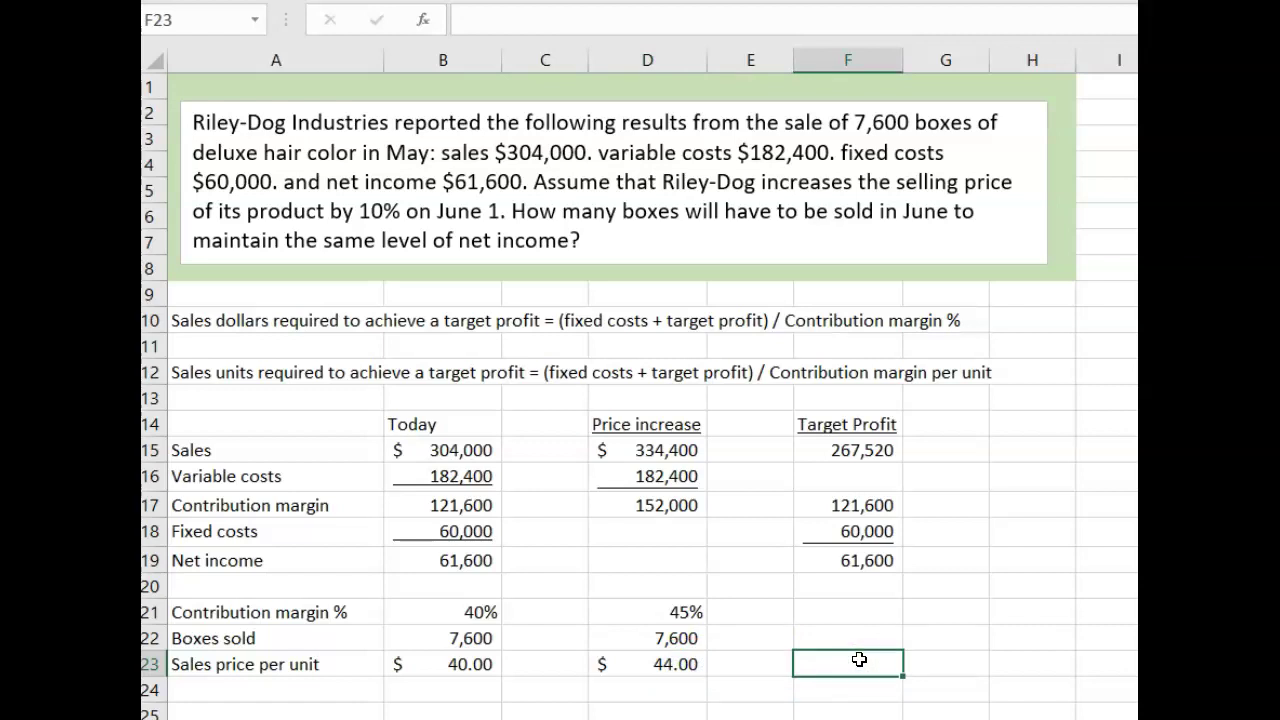
pyautogui.write('=')
pyautogui.click(667, 664)
pyautogui.press('Return')
pyautogui.press('Up')
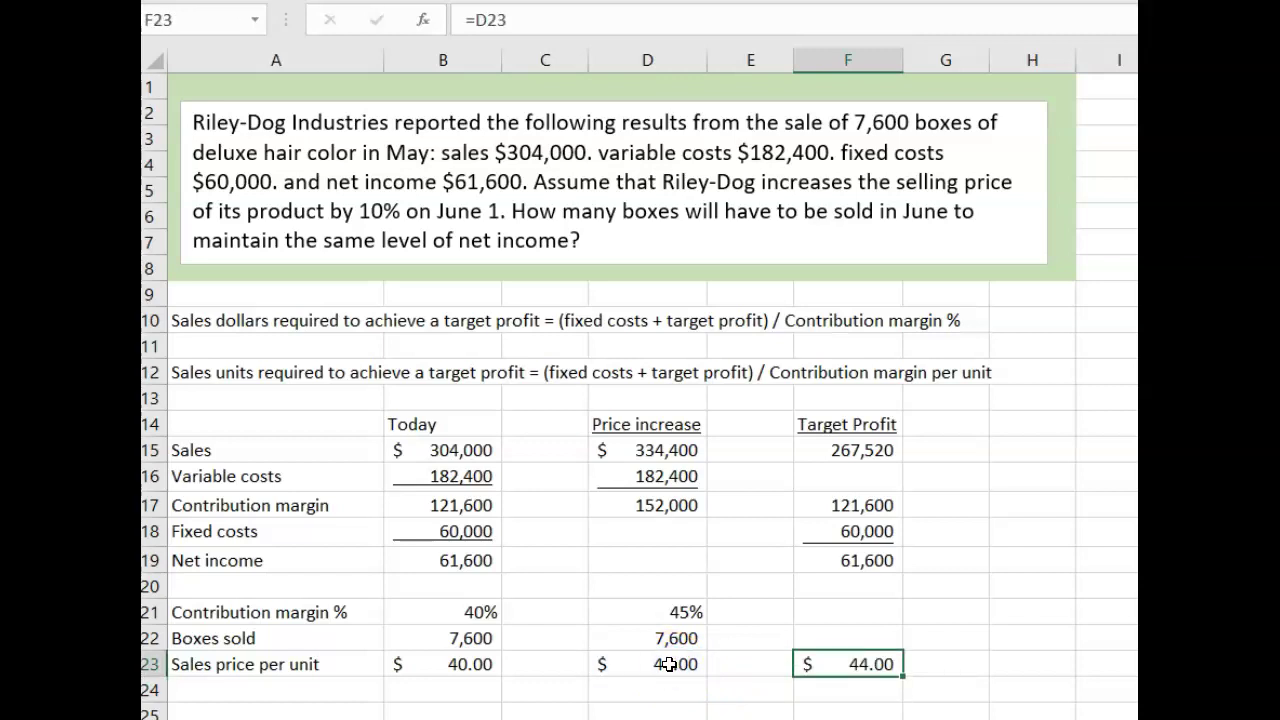
# - Calculate the Target Profit boxes sold in F22 with the formula =F15/F23
pyautogui.press('Up')
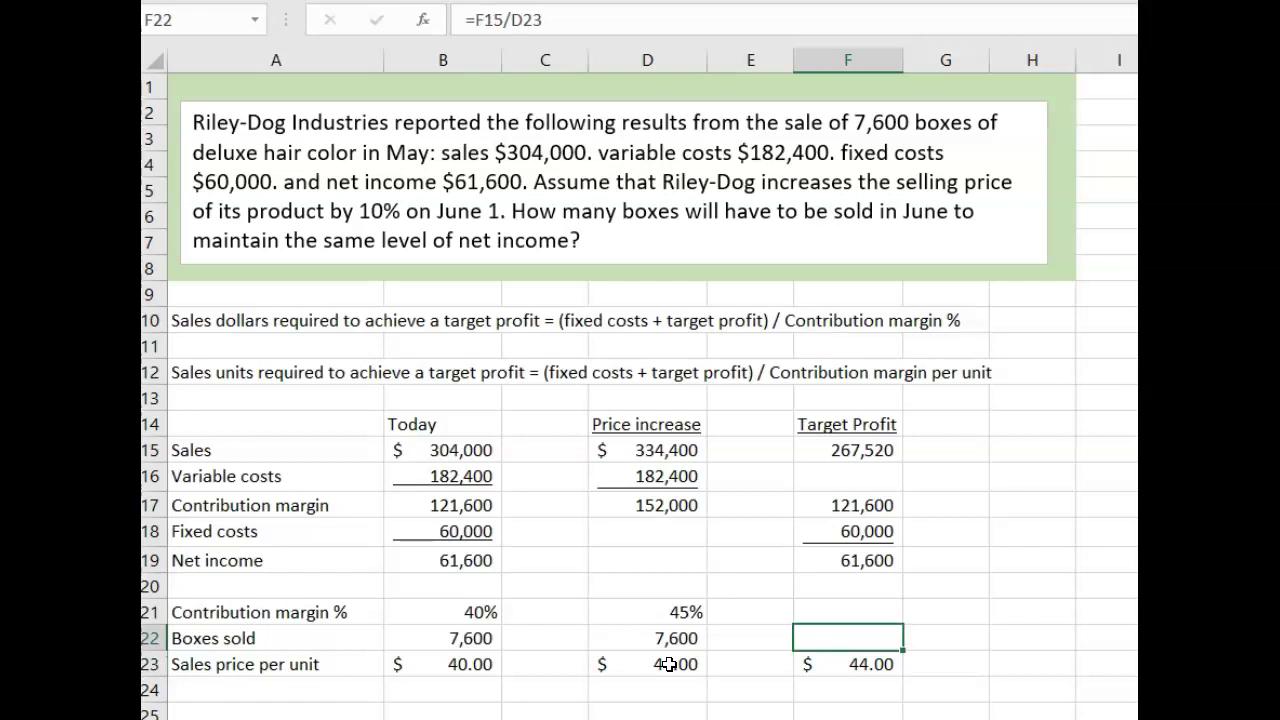
pyautogui.write('=')
pyautogui.press('Up')
pyautogui.press('Up')
pyautogui.press('Up')
pyautogui.press('Up')
pyautogui.press('Up')
pyautogui.press('Up')
pyautogui.press('Up')
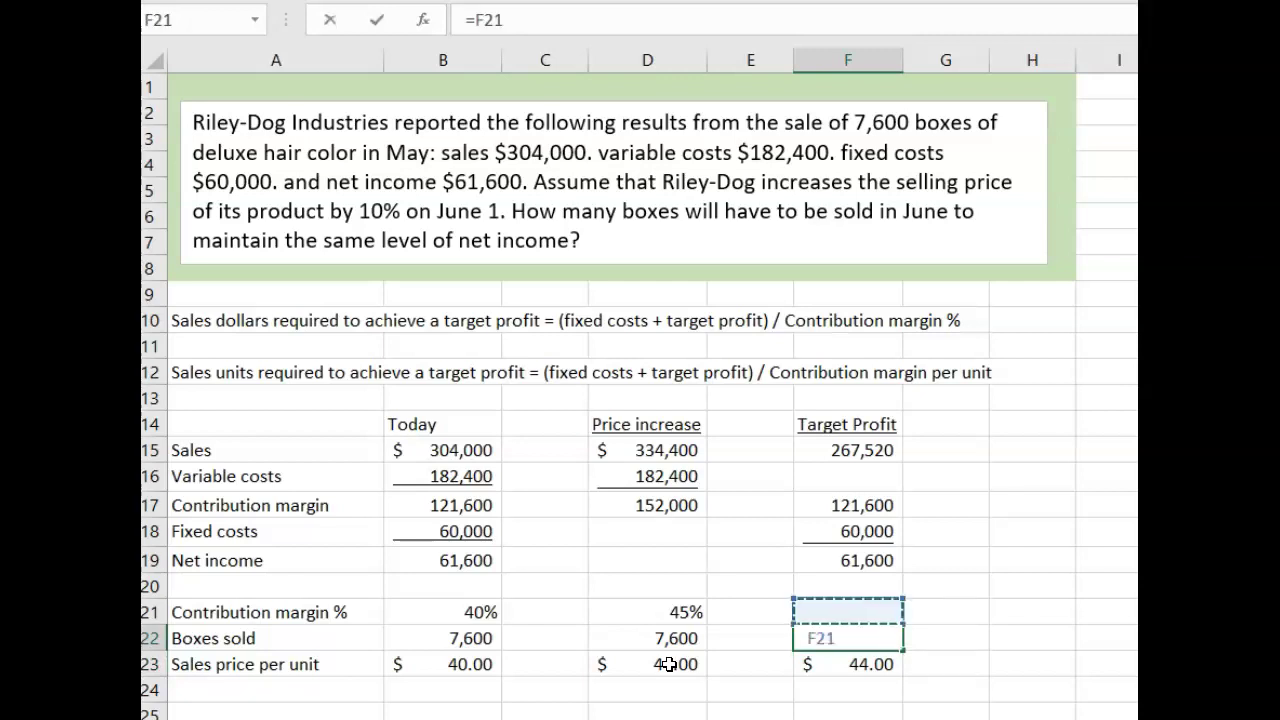
pyautogui.write('/')
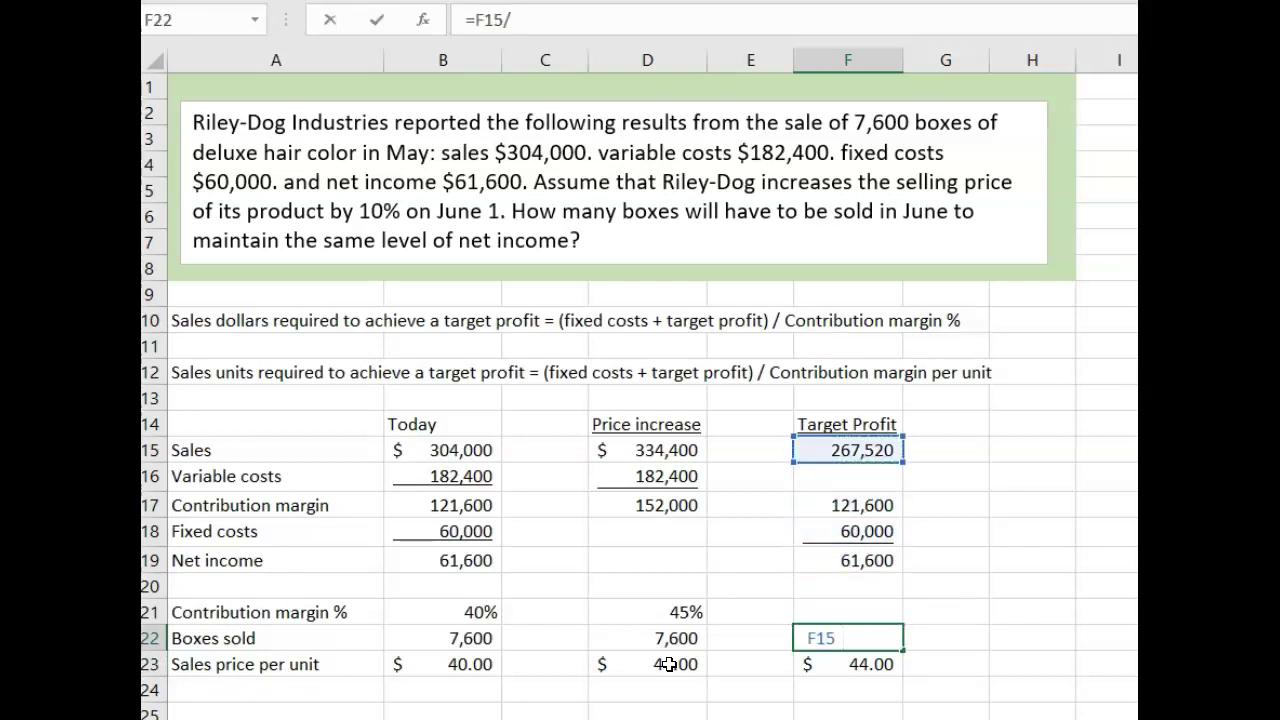
pyautogui.press('Down')
pyautogui.press('Return')
pyautogui.press('Up')
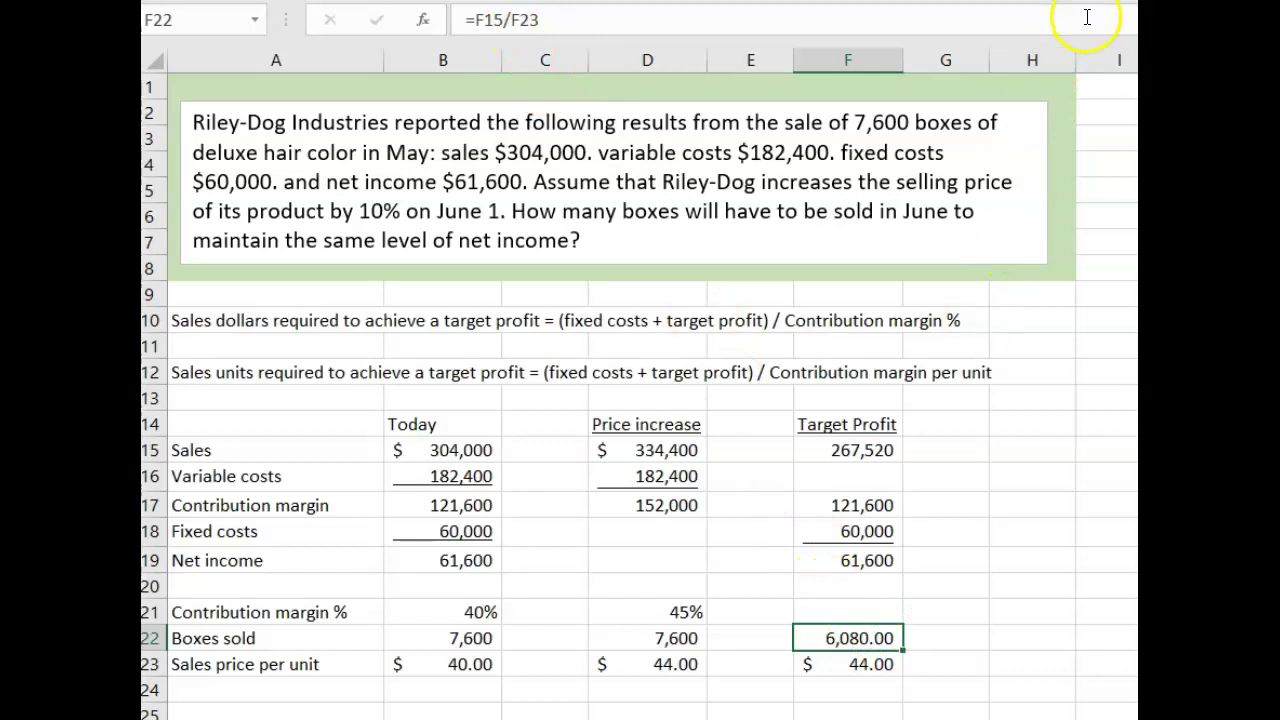
# - Reduce the boxes sold in F22 to no decimal places
pyautogui.hotkey('alt', 'h')
pyautogui.press('9')
pyautogui.hotkey('alt', 'h')
pyautogui.press('9')
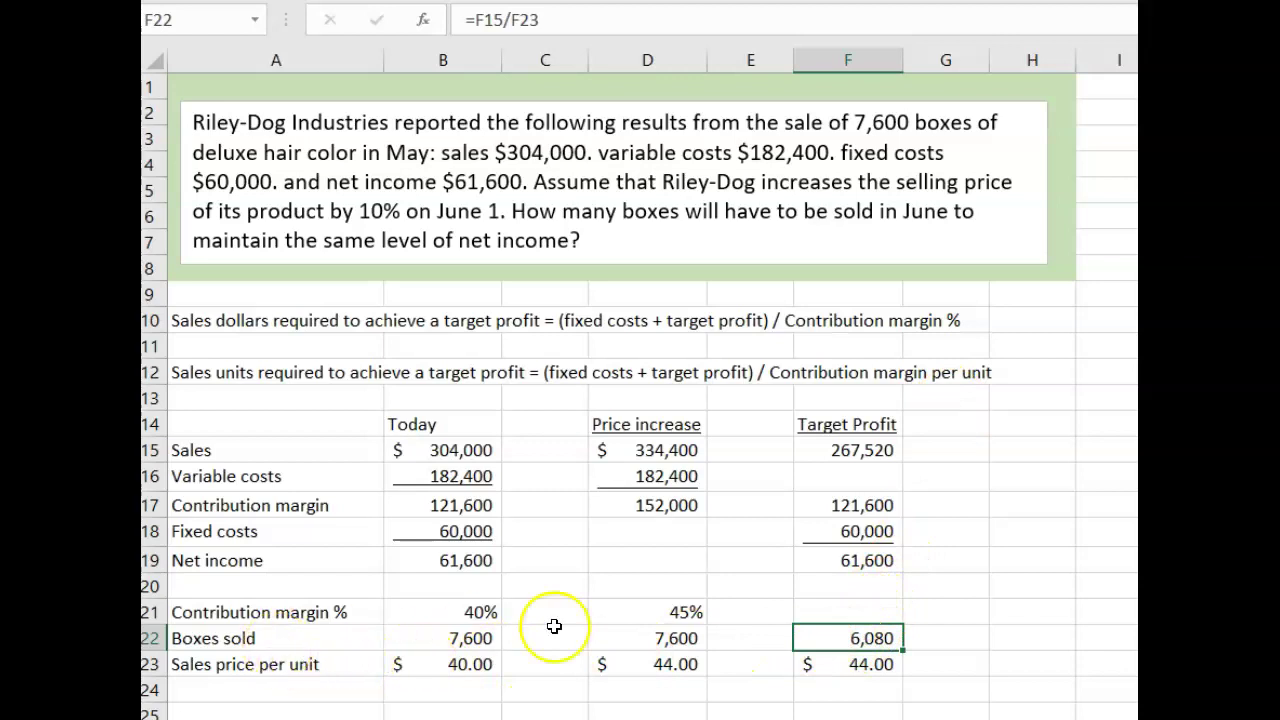
# - Copy the Target Profit heading from F14 to G14 and widen column G to fit it
pyautogui.click(862, 451)
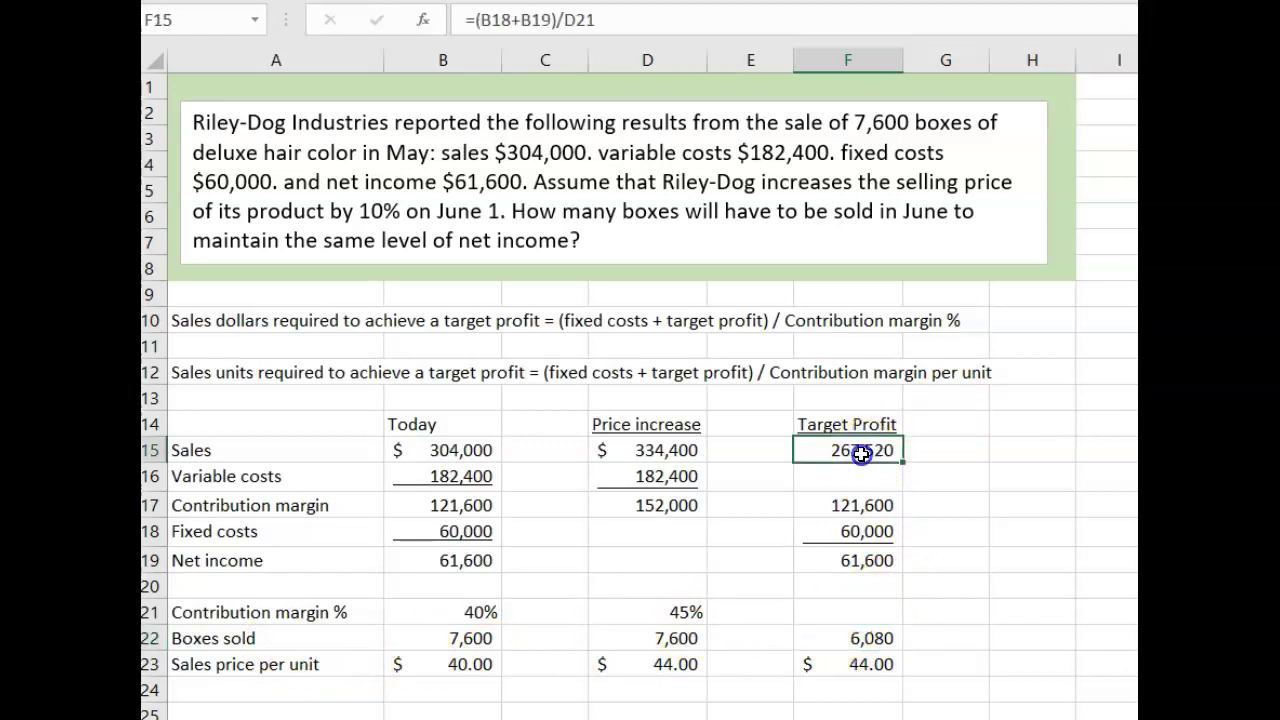
pyautogui.click(848, 422)
pyautogui.hotkey('ctrl', 'c')
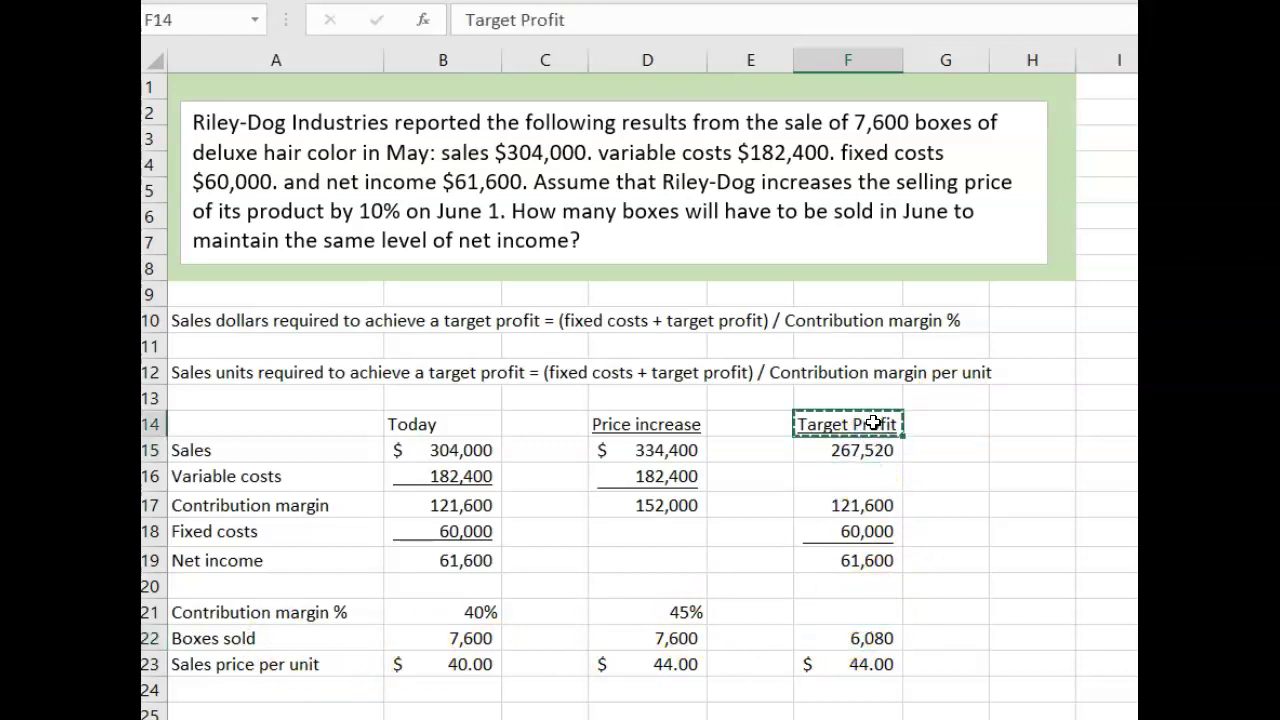
pyautogui.click(943, 418)
pyautogui.hotkey('ctrl', 'v')
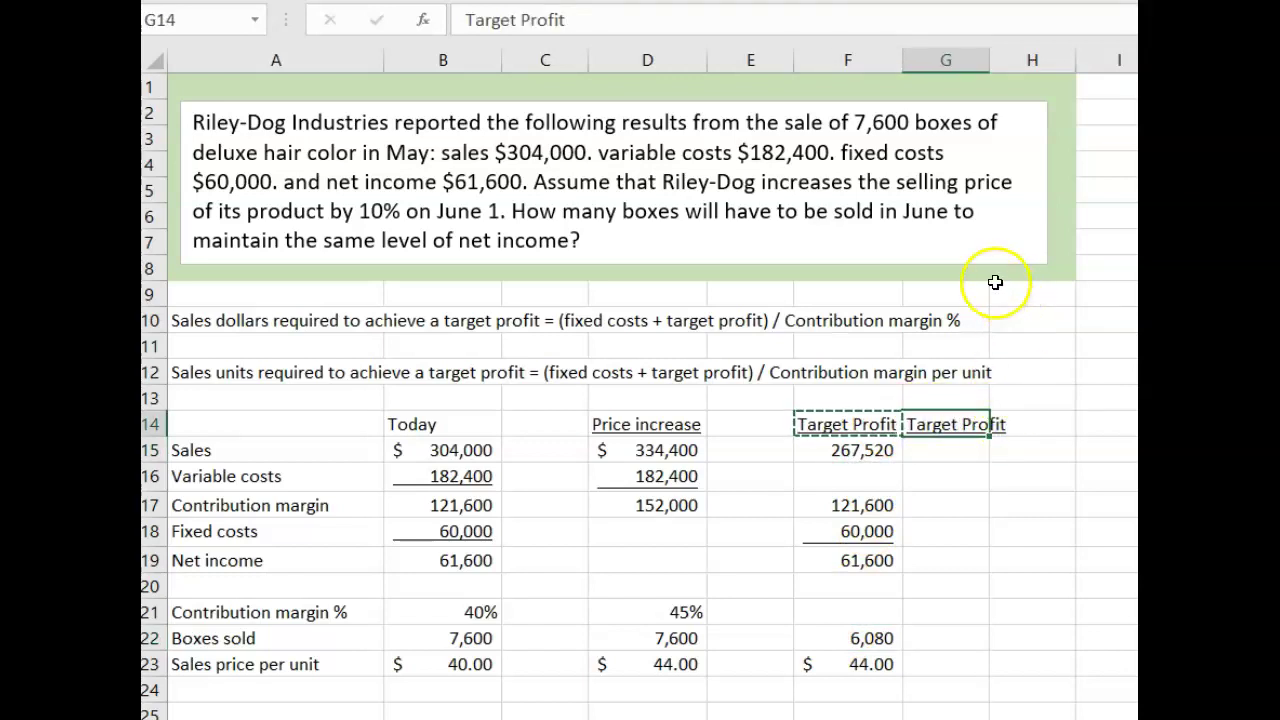
pyautogui.moveTo(990, 60); pyautogui.dragTo(1003, 59)
pyautogui.click(960, 455)
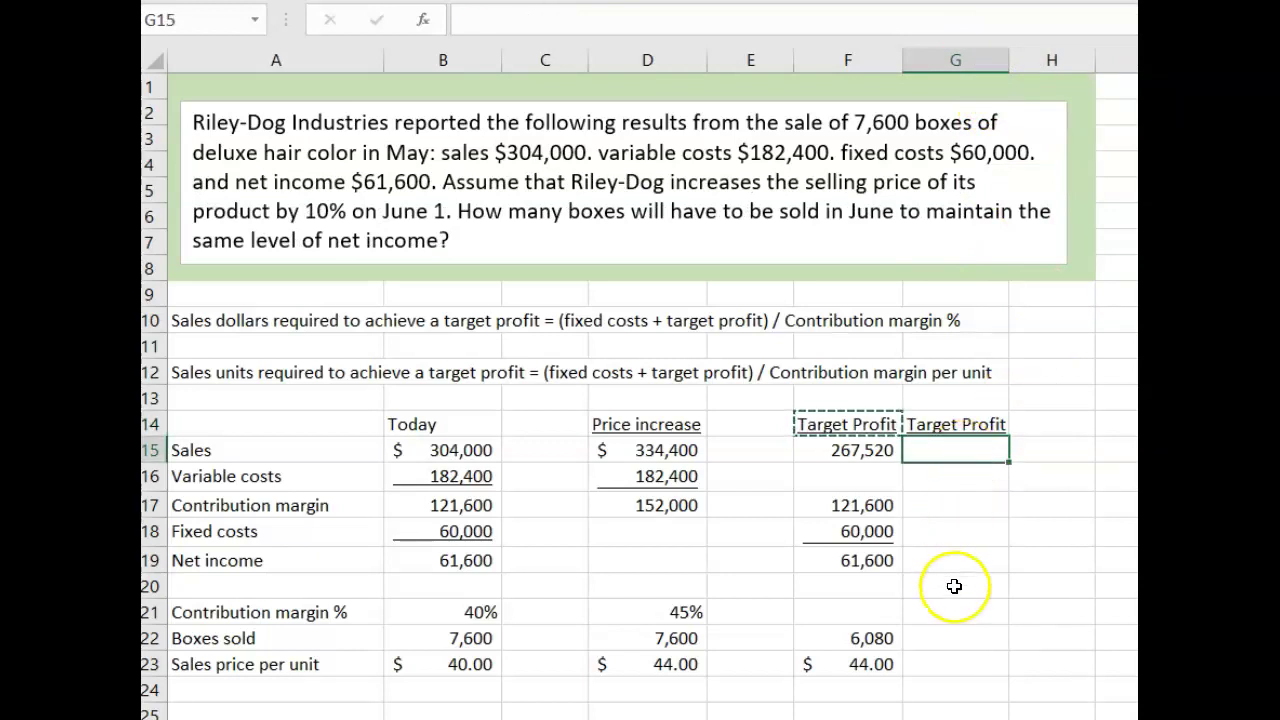
# - Add fixed costs and net income from the Today column in G23 with =(B18+B19)
pyautogui.click(939, 664)
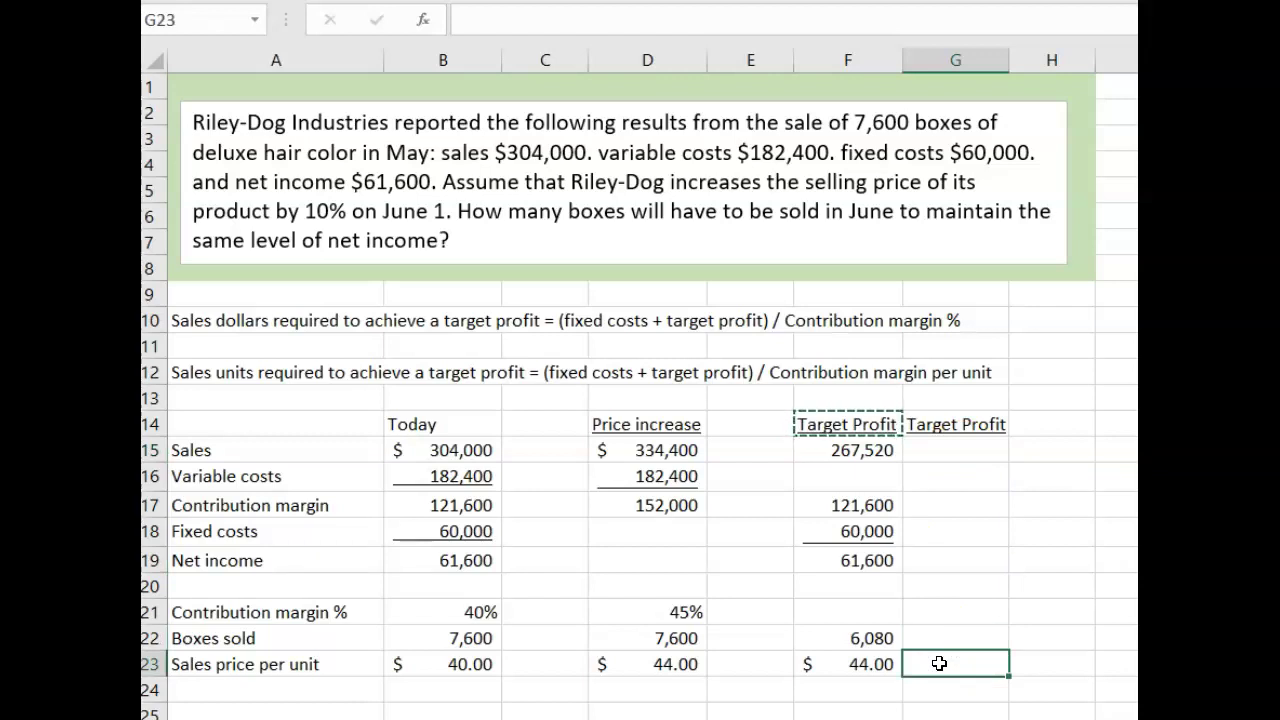
pyautogui.press('Escape')
pyautogui.write('=')
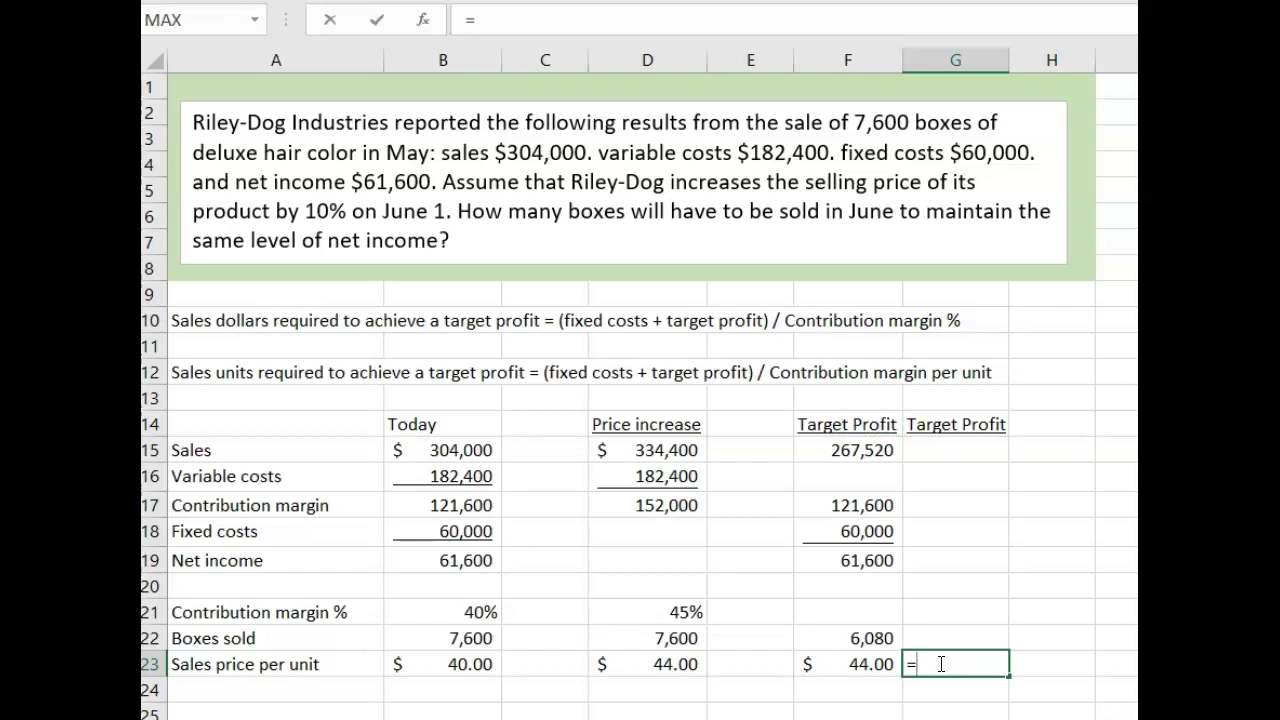
pyautogui.write('(')
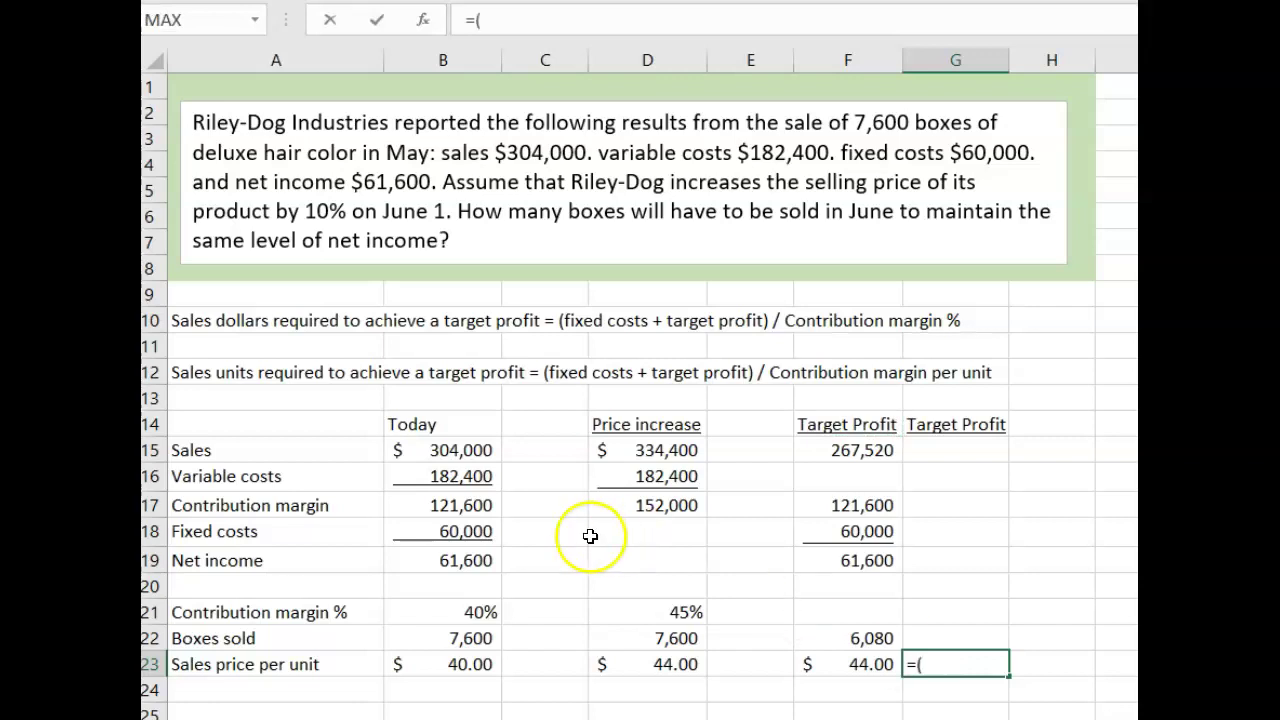
pyautogui.click(465, 531)
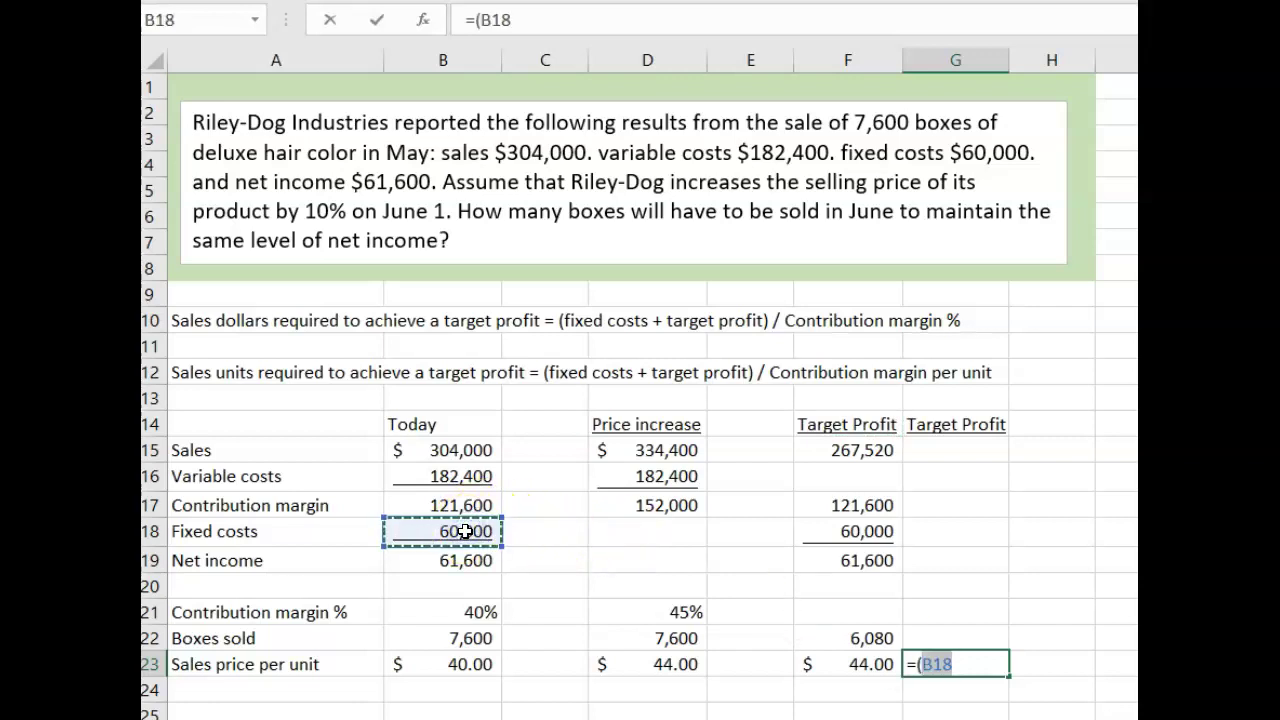
pyautogui.write('+')
pyautogui.click(457, 561)
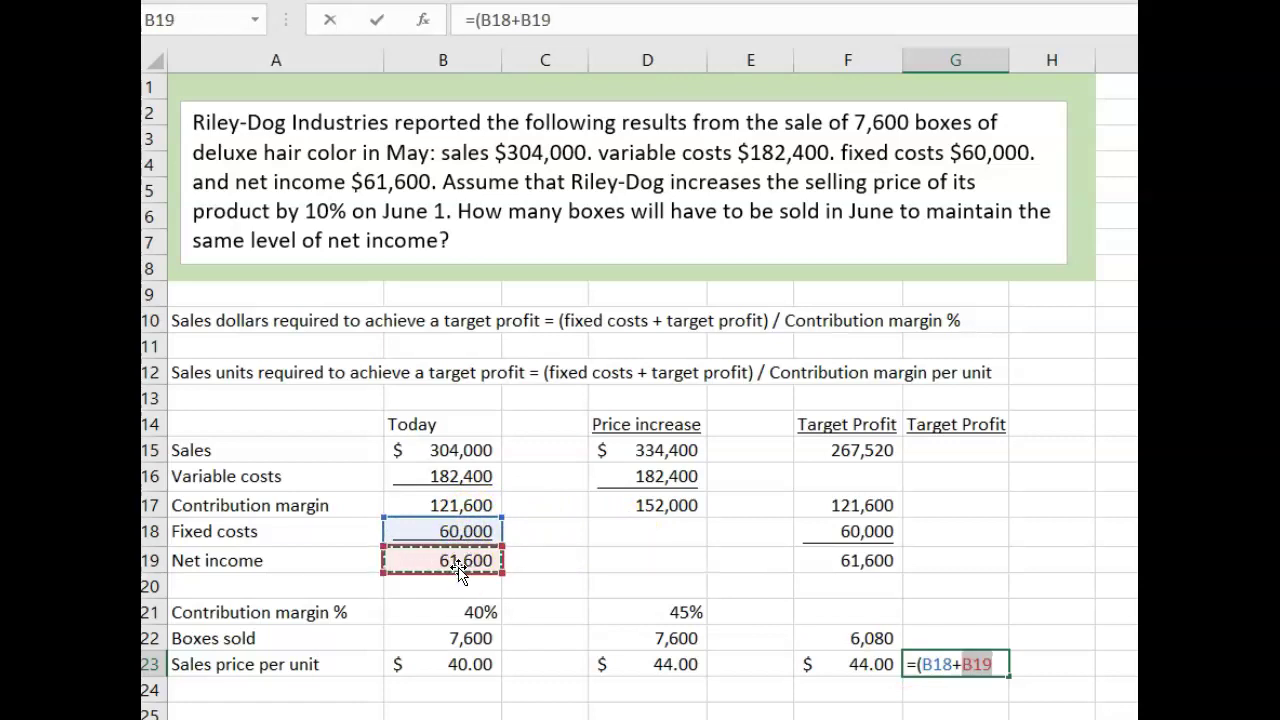
pyautogui.write(')')
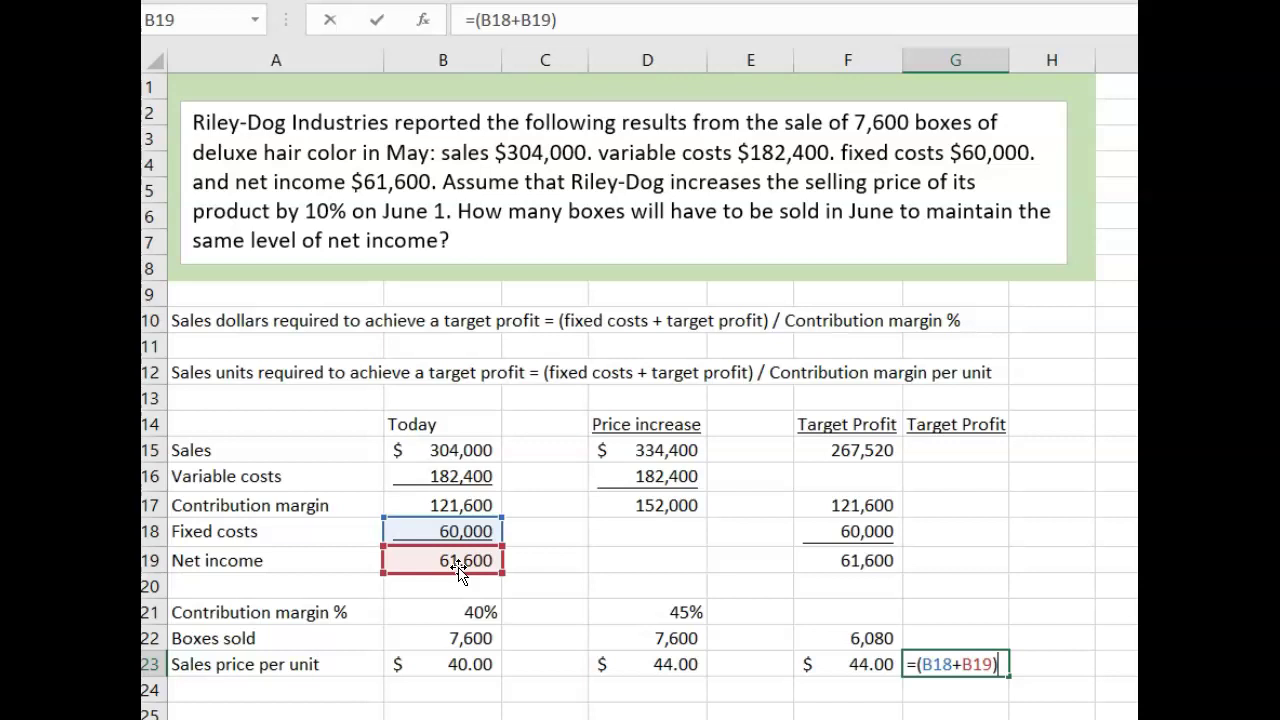
pyautogui.press('Return')
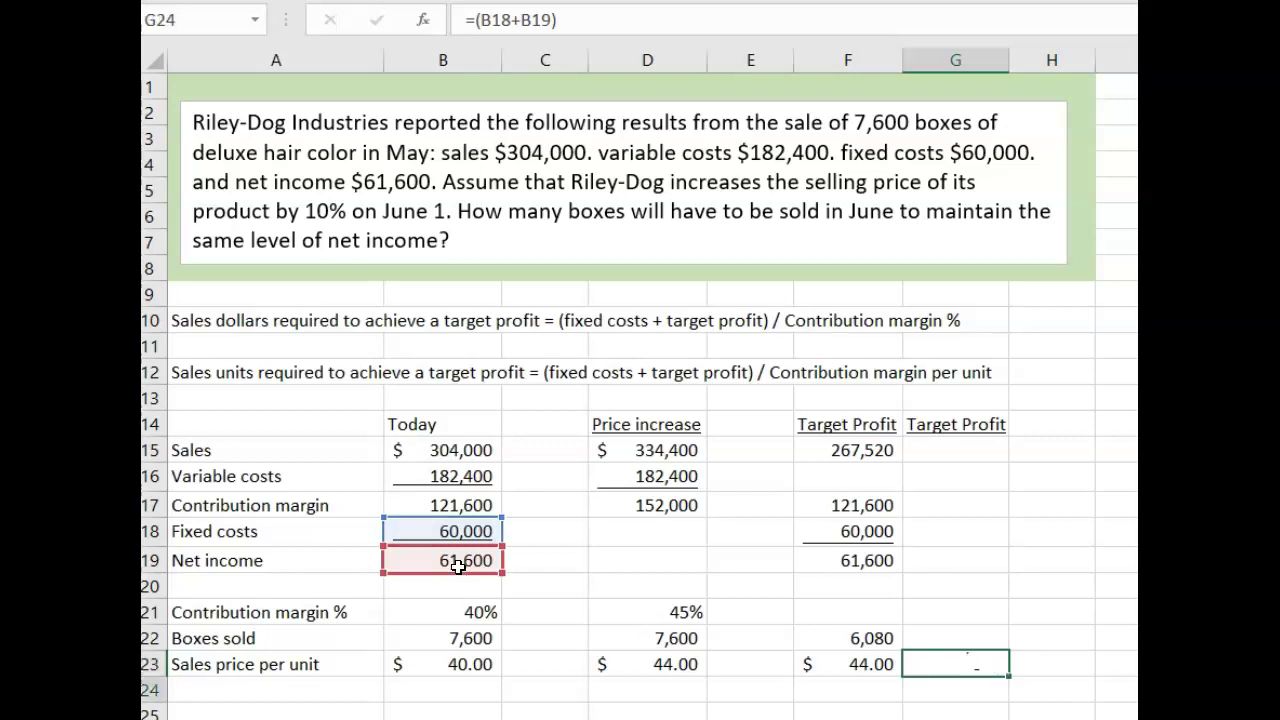
# - Label row 24 "Contribution margin per unit" in A24, below the sales price per unit
pyautogui.press('Up')
pyautogui.press('Left')
pyautogui.press('Right')
pyautogui.press('Left')
pyautogui.press('Left')
pyautogui.press('Left')
pyautogui.press('Left')
pyautogui.press('Left')
pyautogui.press('Down')
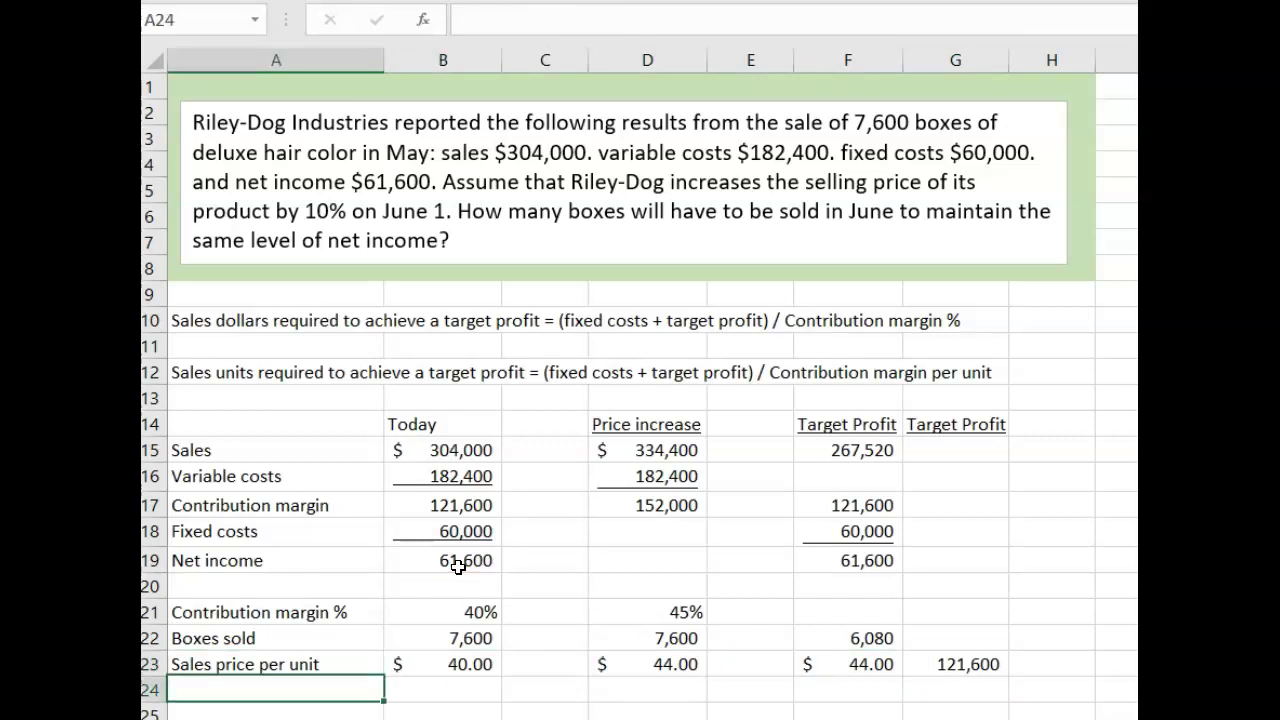
pyautogui.write('Contributio')
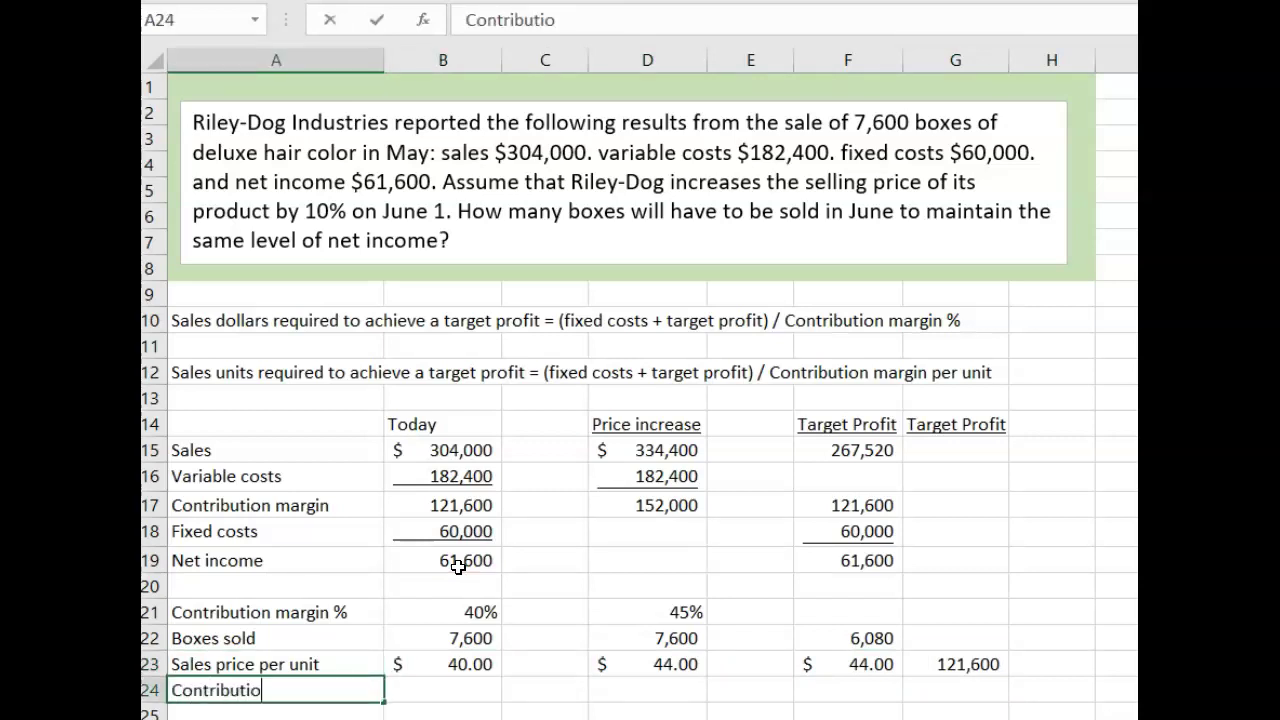
pyautogui.write('n margin per unit')
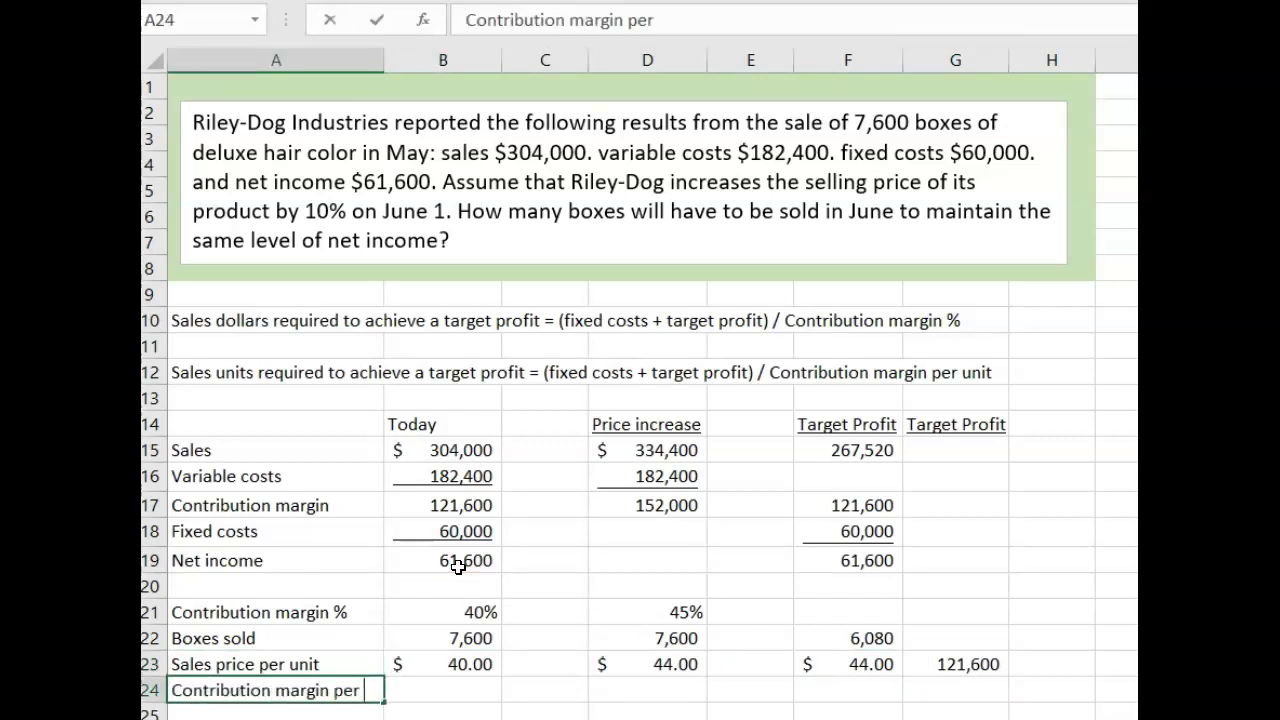
pyautogui.press('Return')
# - Calculate the contribution margin per unit for the Price increase column in D24 with =D17/D22
pyautogui.press('Up')
pyautogui.press('Up')
pyautogui.press('Right')
pyautogui.press('Right')
pyautogui.press('Right')
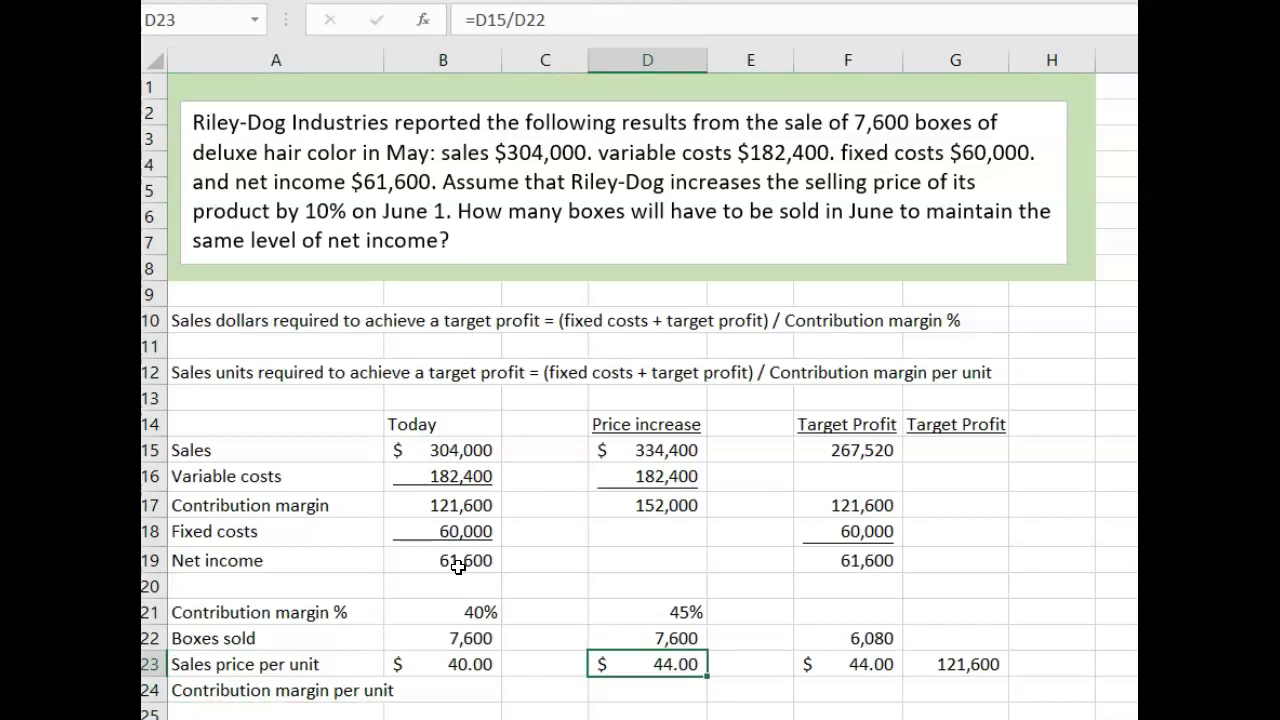
pyautogui.press('Down')
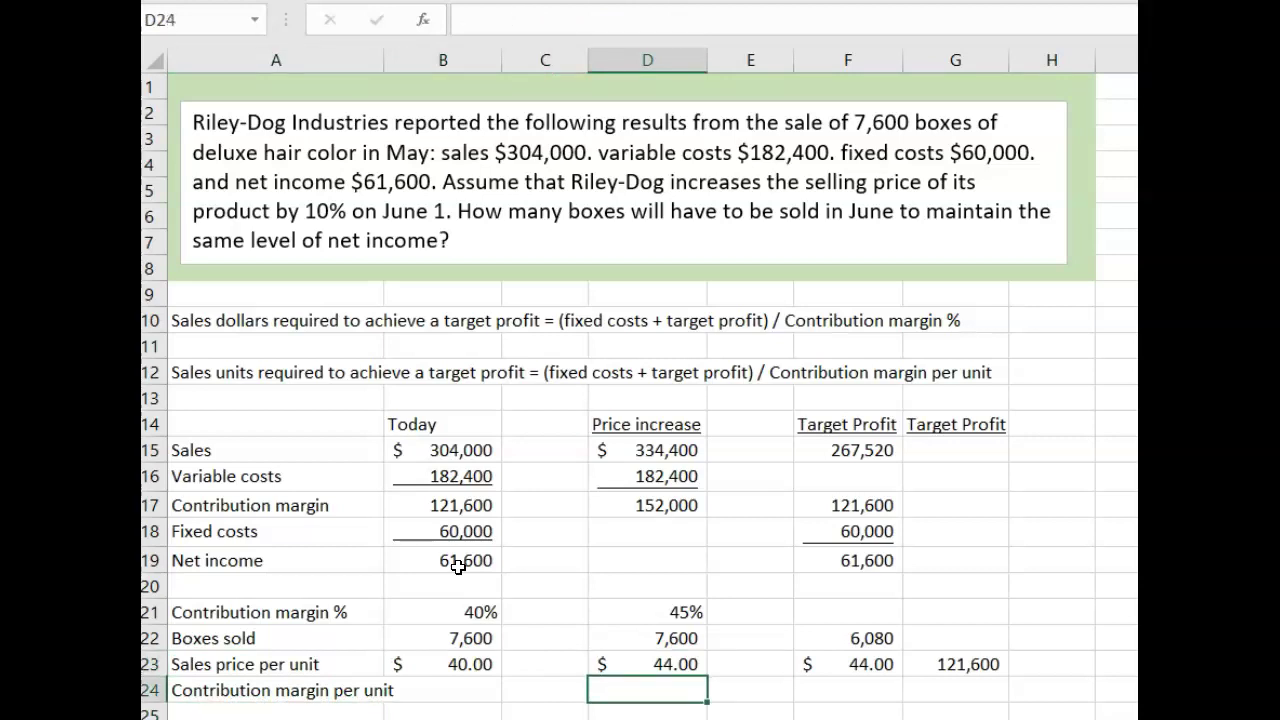
pyautogui.write('=')
pyautogui.press('Up')
pyautogui.press('Up')
pyautogui.press('Up')
pyautogui.press('Up')
pyautogui.press('Up')
pyautogui.press('Up')
pyautogui.press('Up')
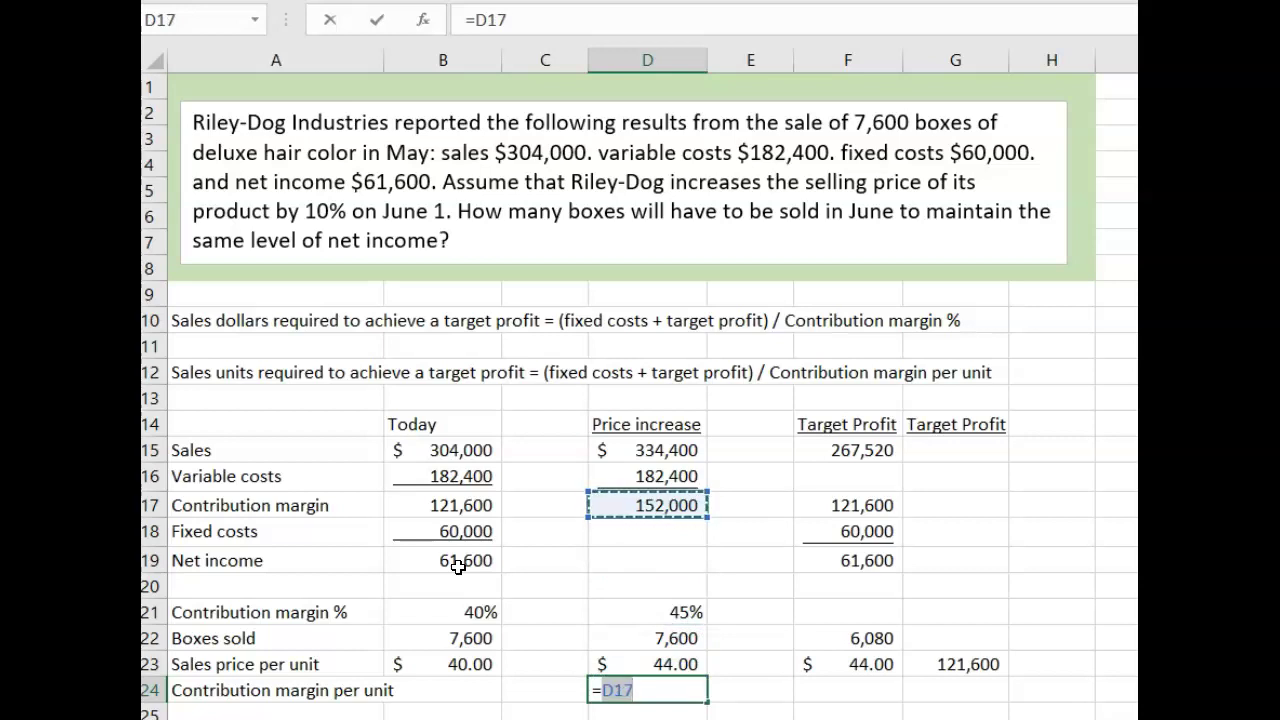
pyautogui.write('/')
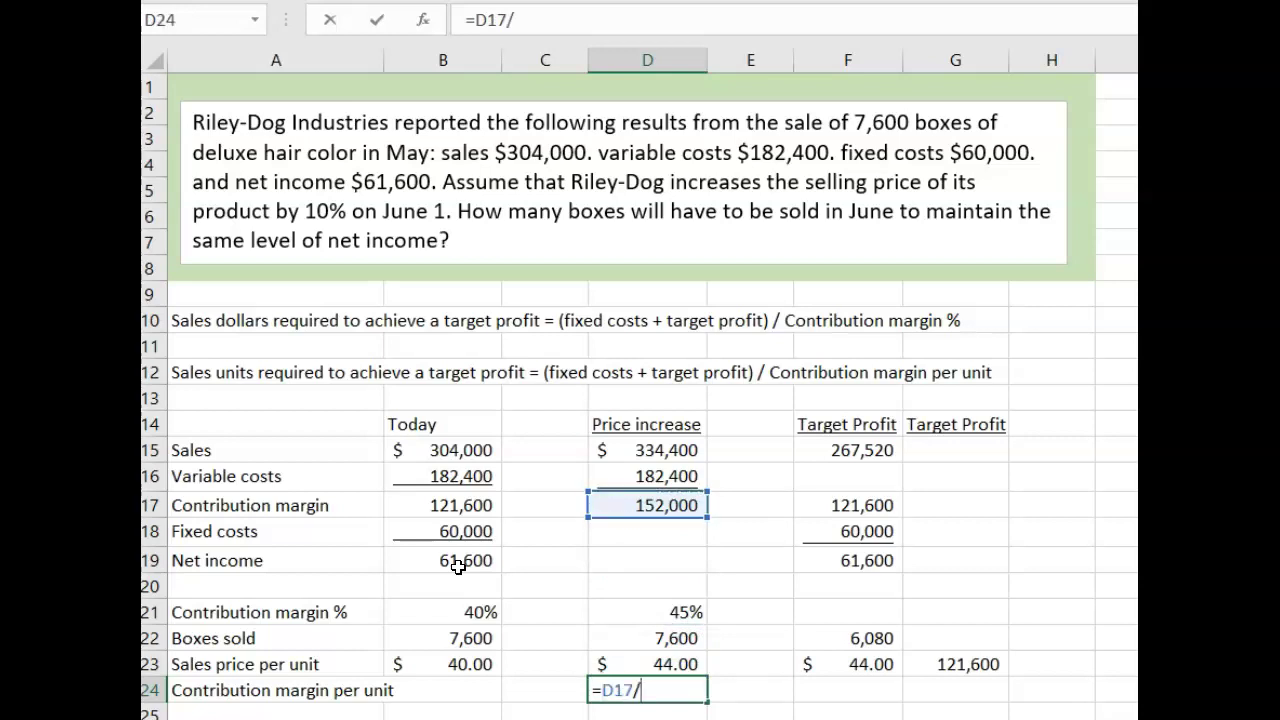
pyautogui.press('Up')
pyautogui.press('Up')
pyautogui.press('Return')
pyautogui.press('Up')
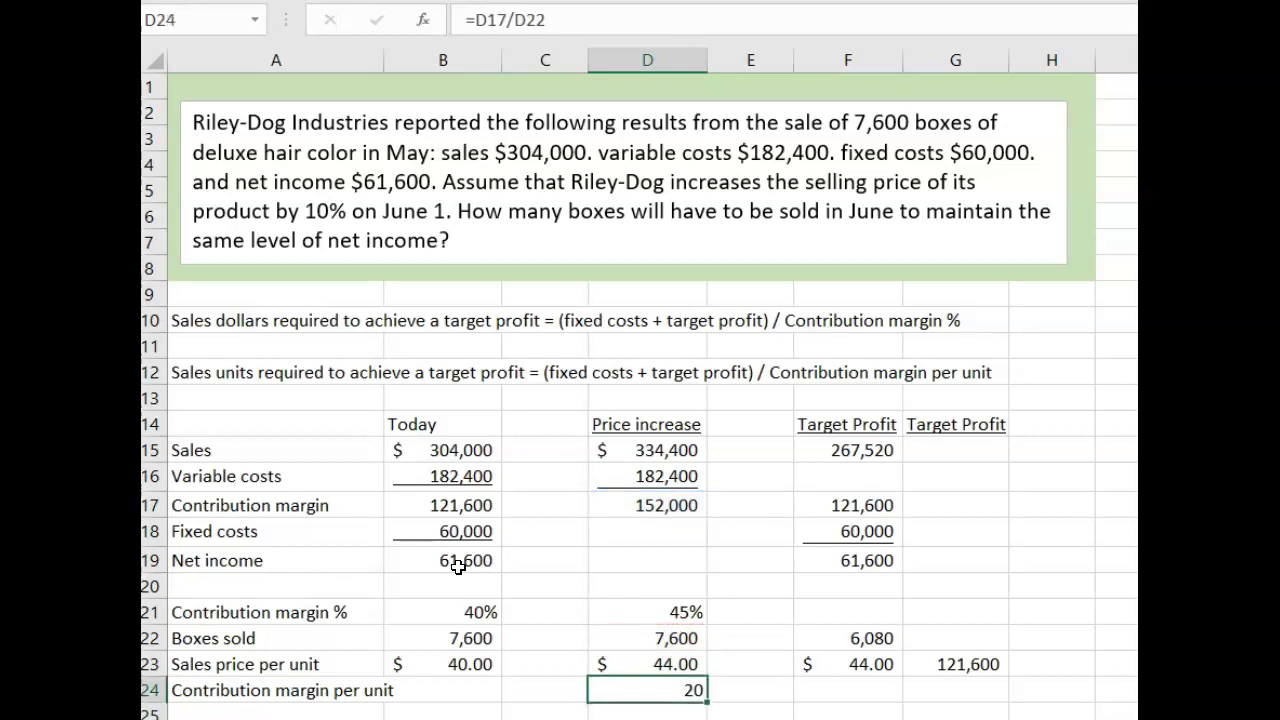
# - Divide the fixed costs plus net income formula in G23 by 20, making it =(B18+B19)/20
pyautogui.press('Up')
pyautogui.press('Right')
pyautogui.press('Right')
pyautogui.press('Right')
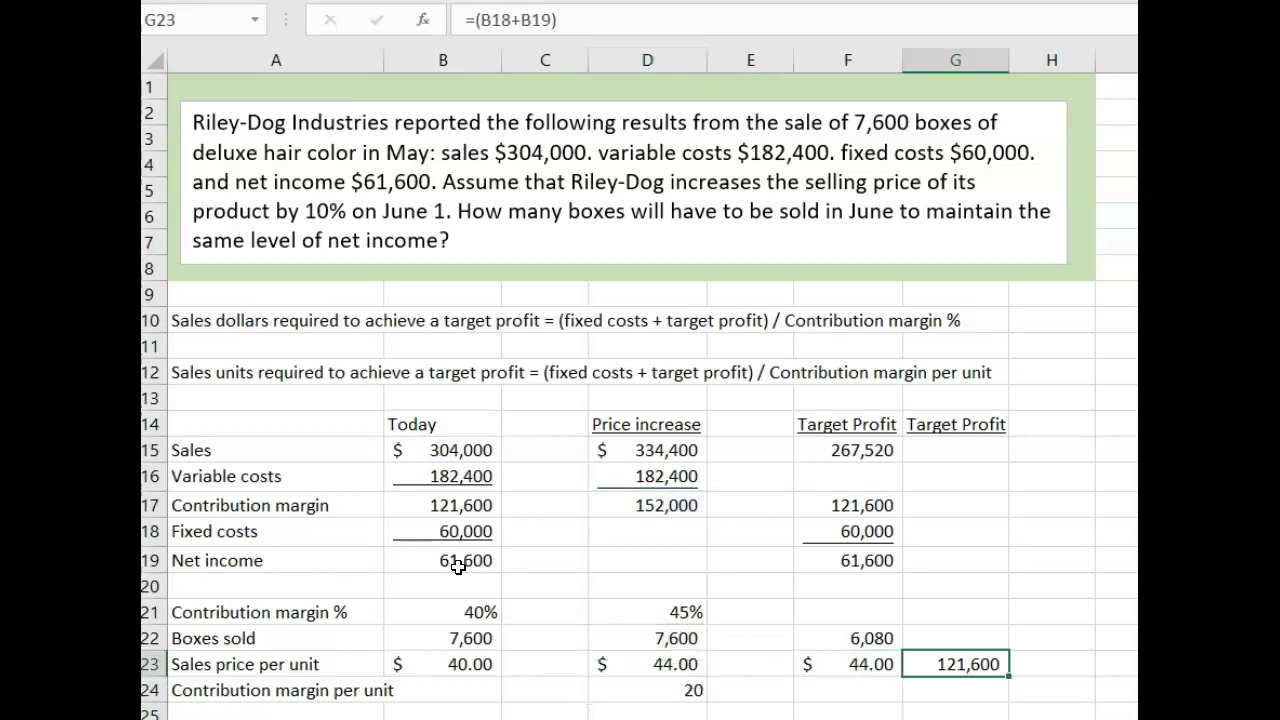
pyautogui.click(606, 17)
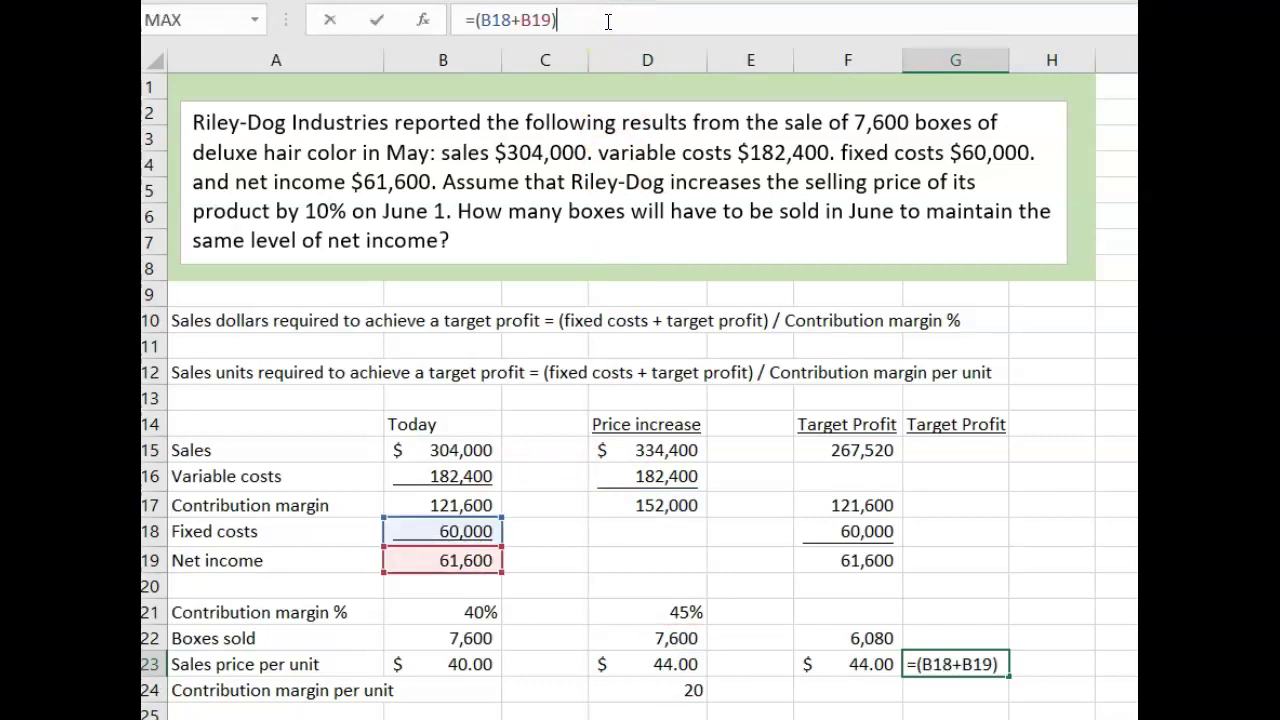
pyautogui.click(600, 23)
pyautogui.write('/20')
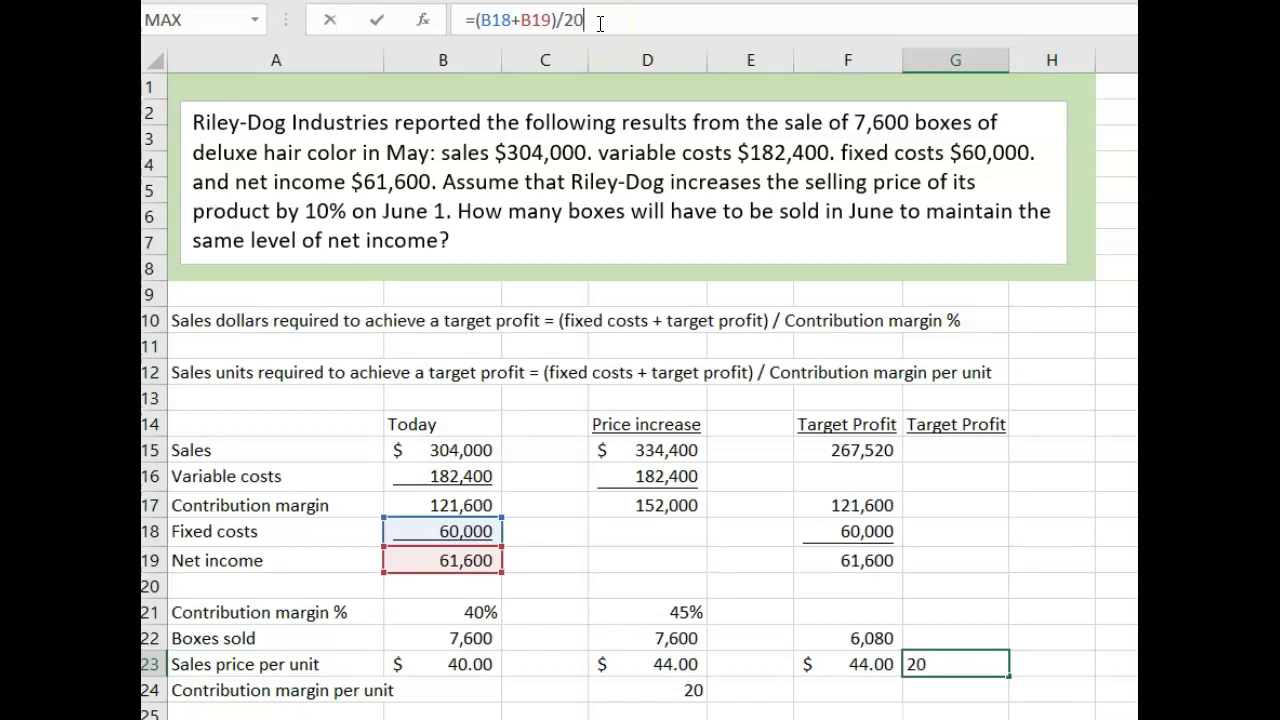
pyautogui.press('Return')
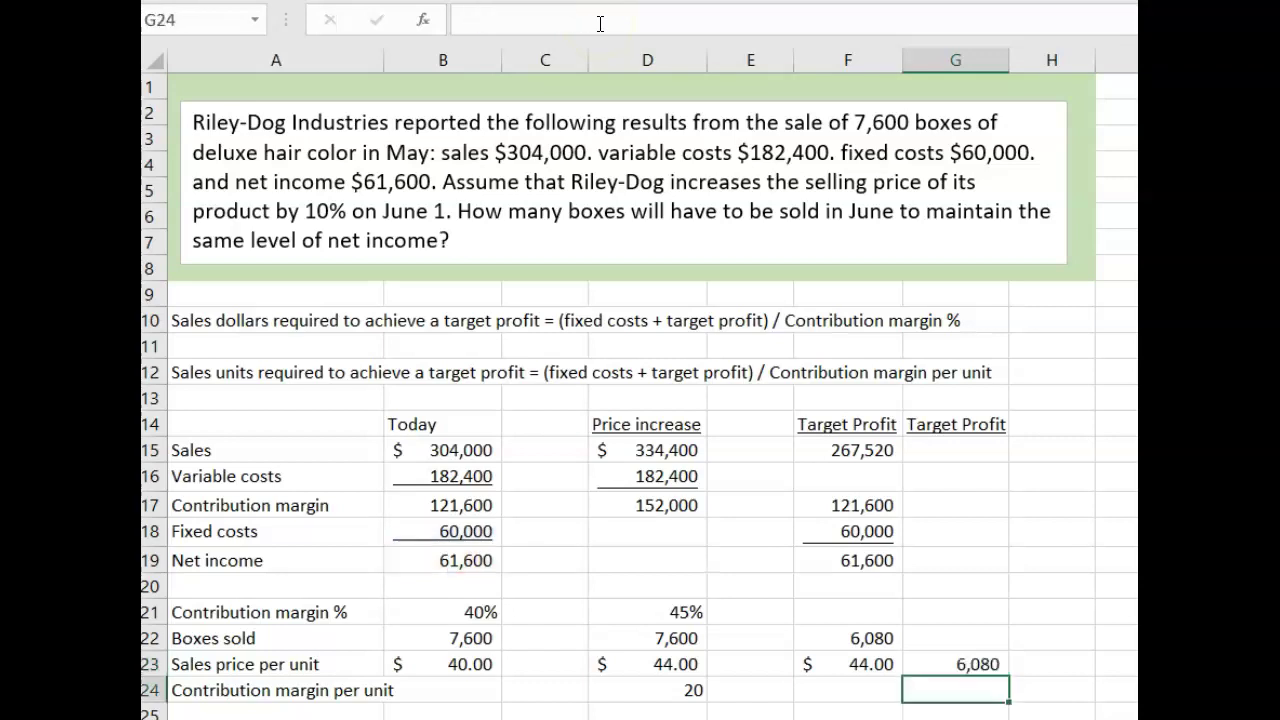
pyautogui.press('Up')
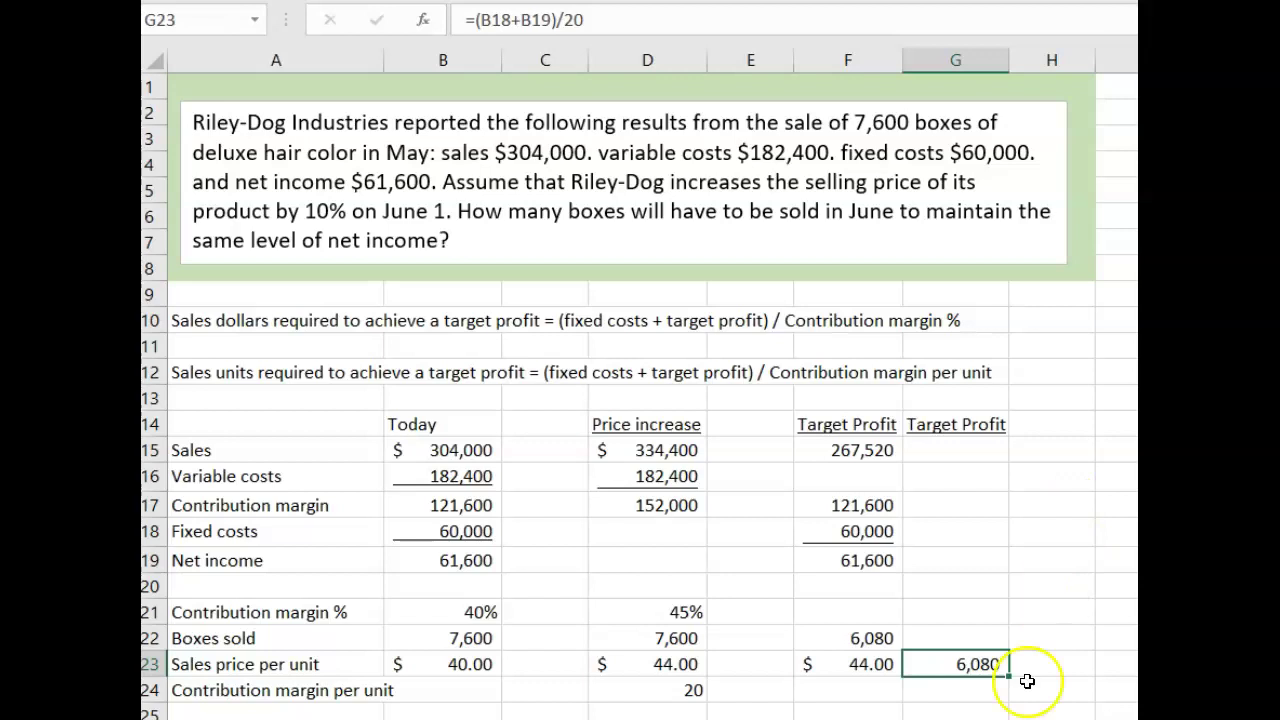
# - Move the target-profit units formula from G23 up to G22 in the Boxes sold row and review its references
pyautogui.click(865, 640)
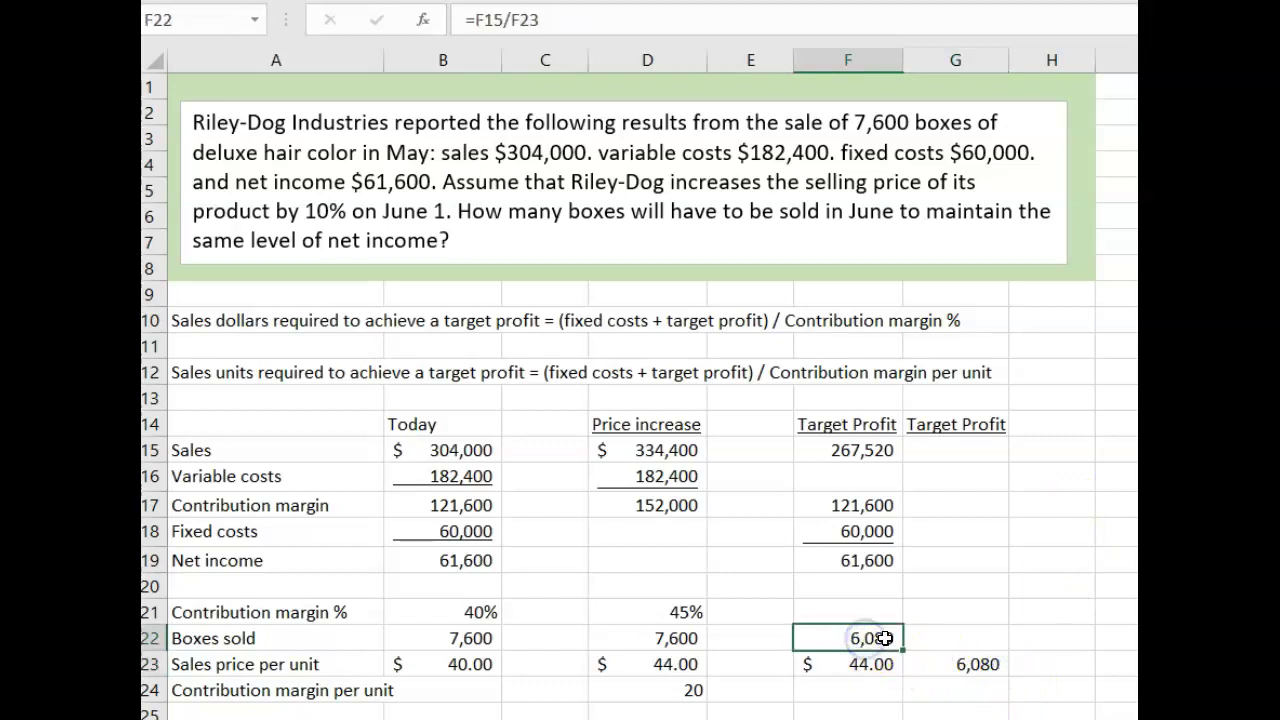
pyautogui.click(957, 665)
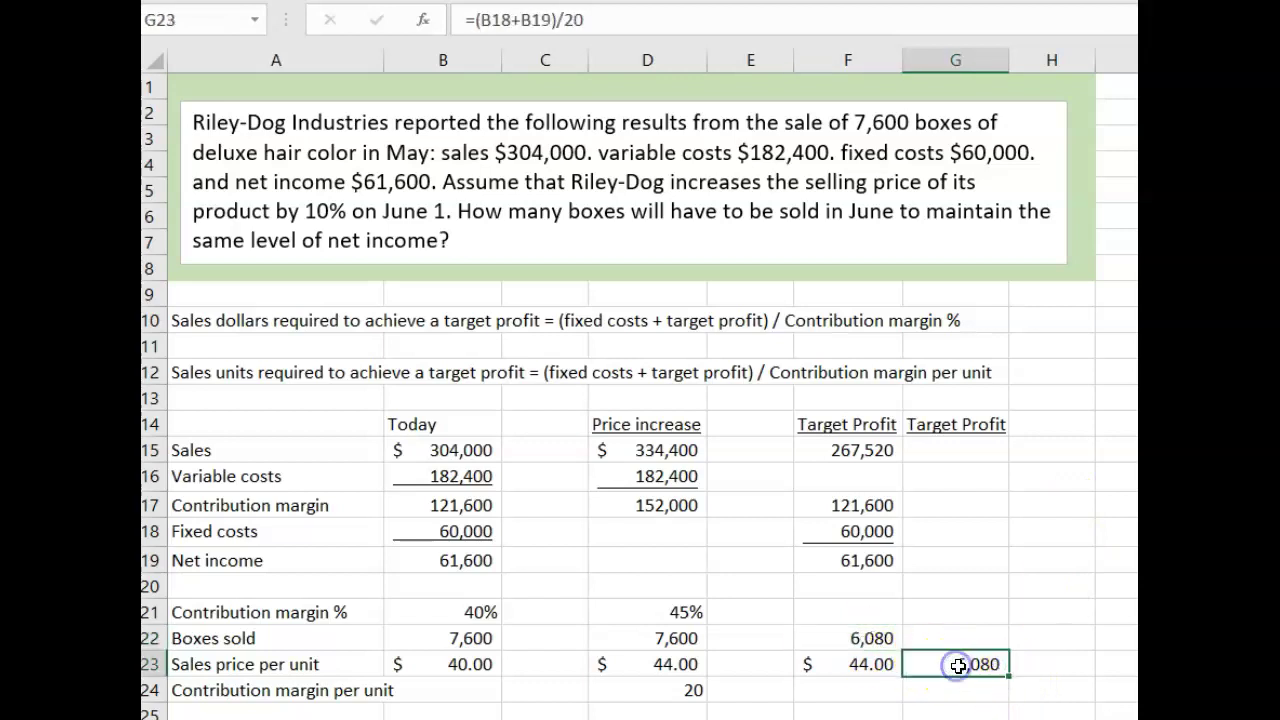
pyautogui.moveTo(959, 654); pyautogui.dragTo(957, 637)
pyautogui.click(955, 668)
pyautogui.click(958, 641)
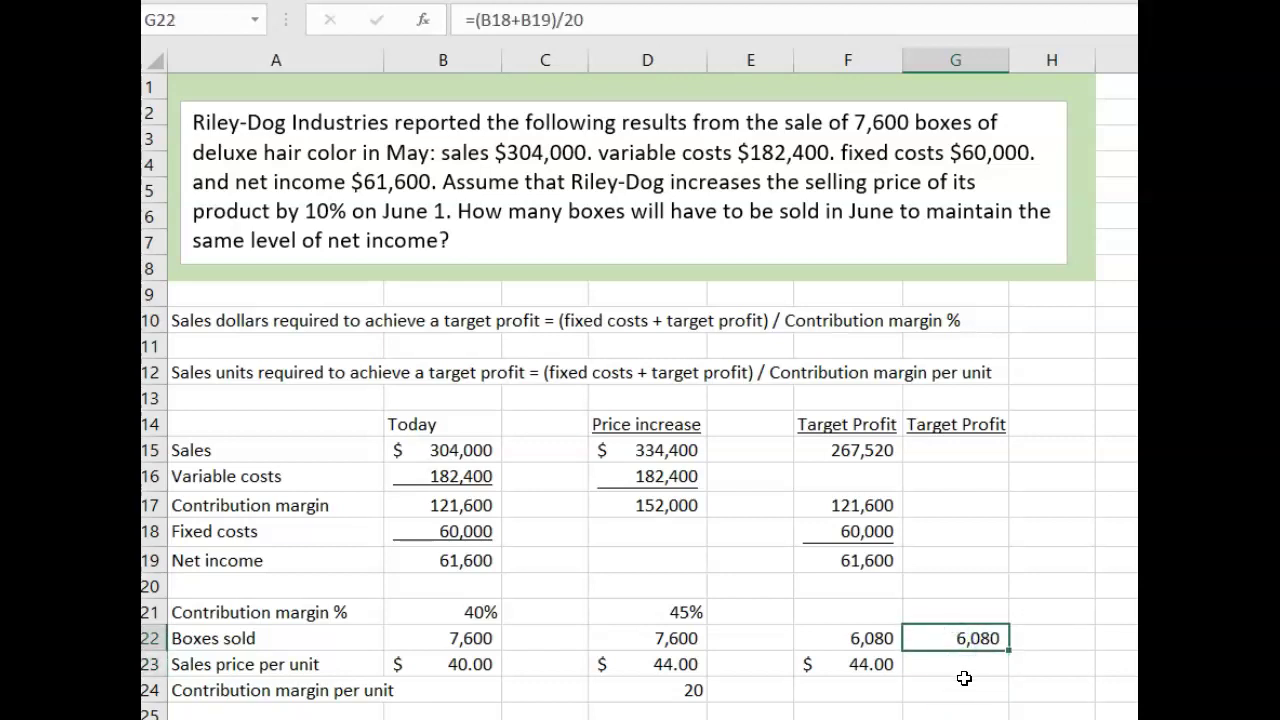
pyautogui.press('F2')
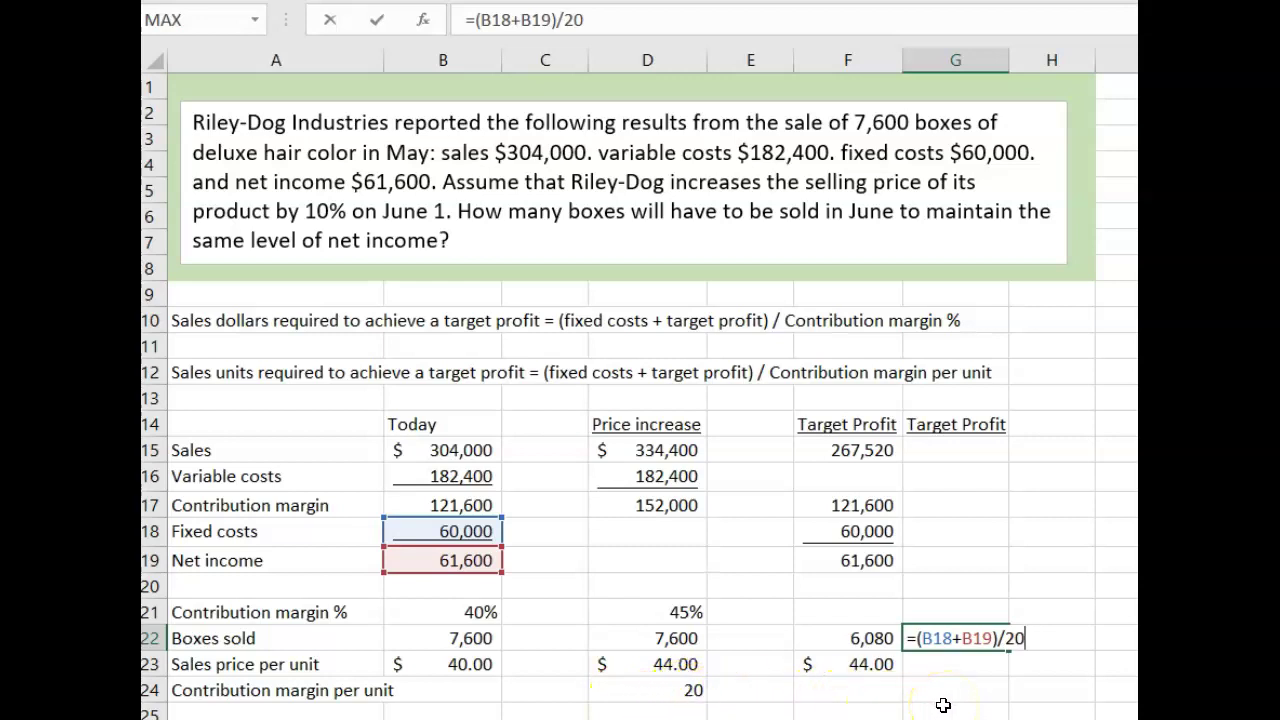
pyautogui.press('Return')
pyautogui.press('Up')
pyautogui.press('Up')
pyautogui.press('Up')
pyautogui.press('Up')
pyautogui.press('Up')
pyautogui.press('Up')
pyautogui.press('Up')
pyautogui.press('Up')
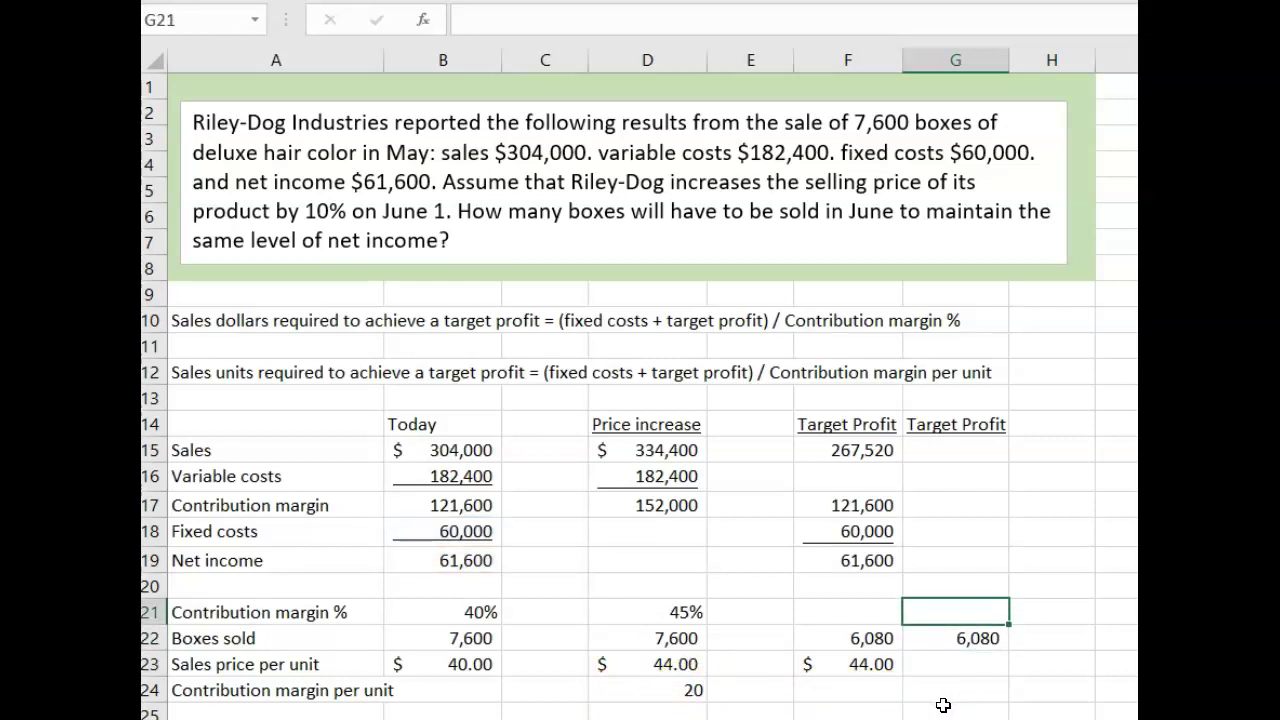
pyautogui.write('=')
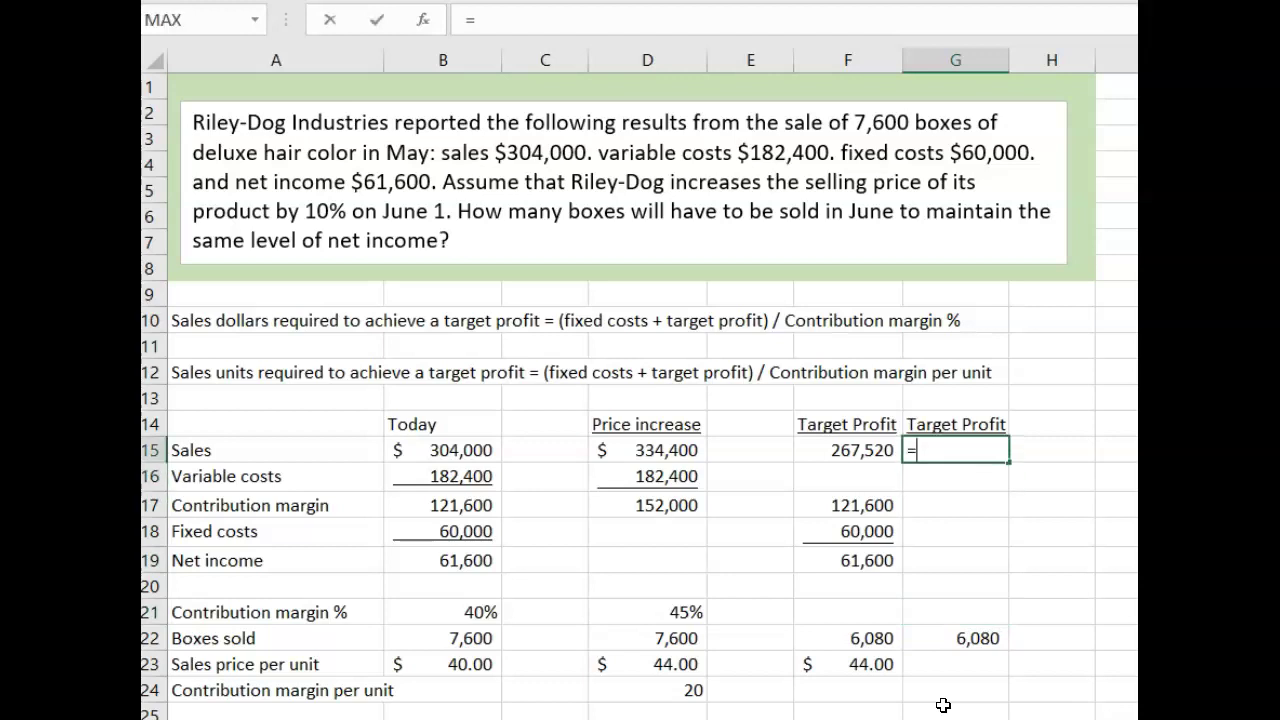
pyautogui.press('Escape')
# - Link the sales price per unit in G23 to the neighbouring Target Profit column with =F23
pyautogui.click(970, 664)
pyautogui.write('=')
pyautogui.press('Left')
pyautogui.press('Return')
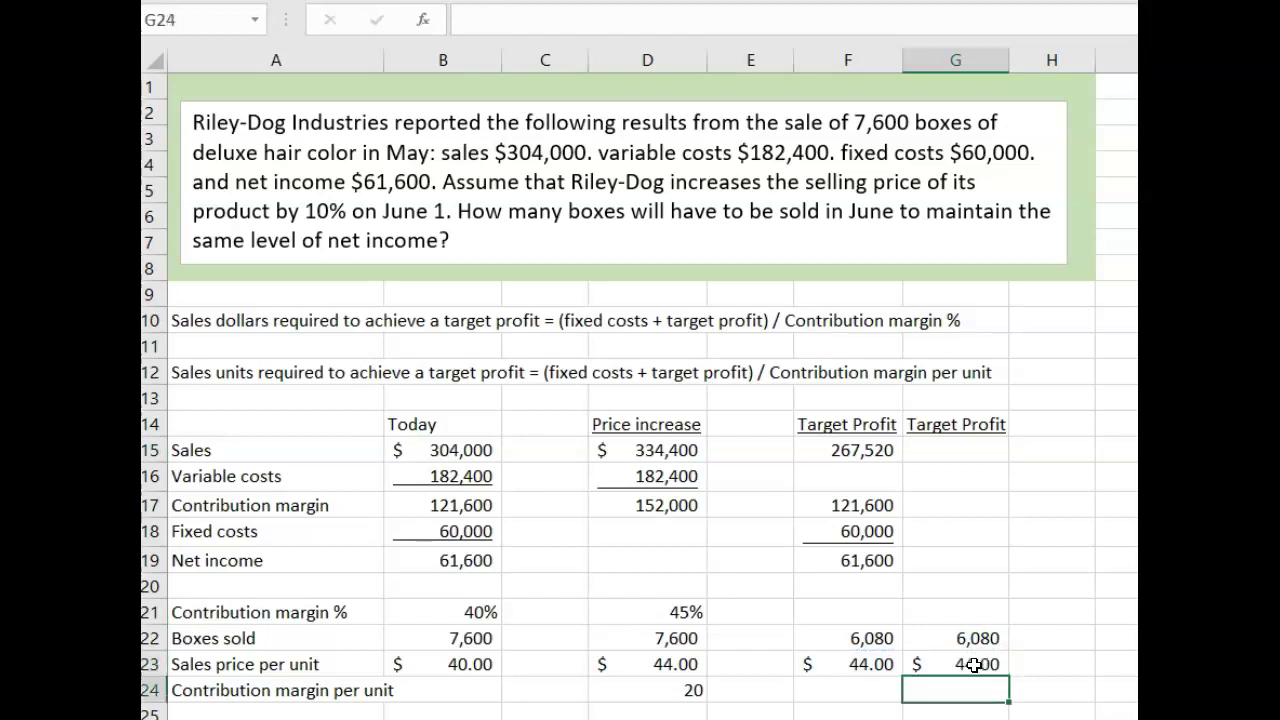
# - Calculate sales in G15 as boxes sold times sales price per unit with =G22*G23
pyautogui.click(969, 452)
pyautogui.write('=')
pyautogui.click(978, 638)
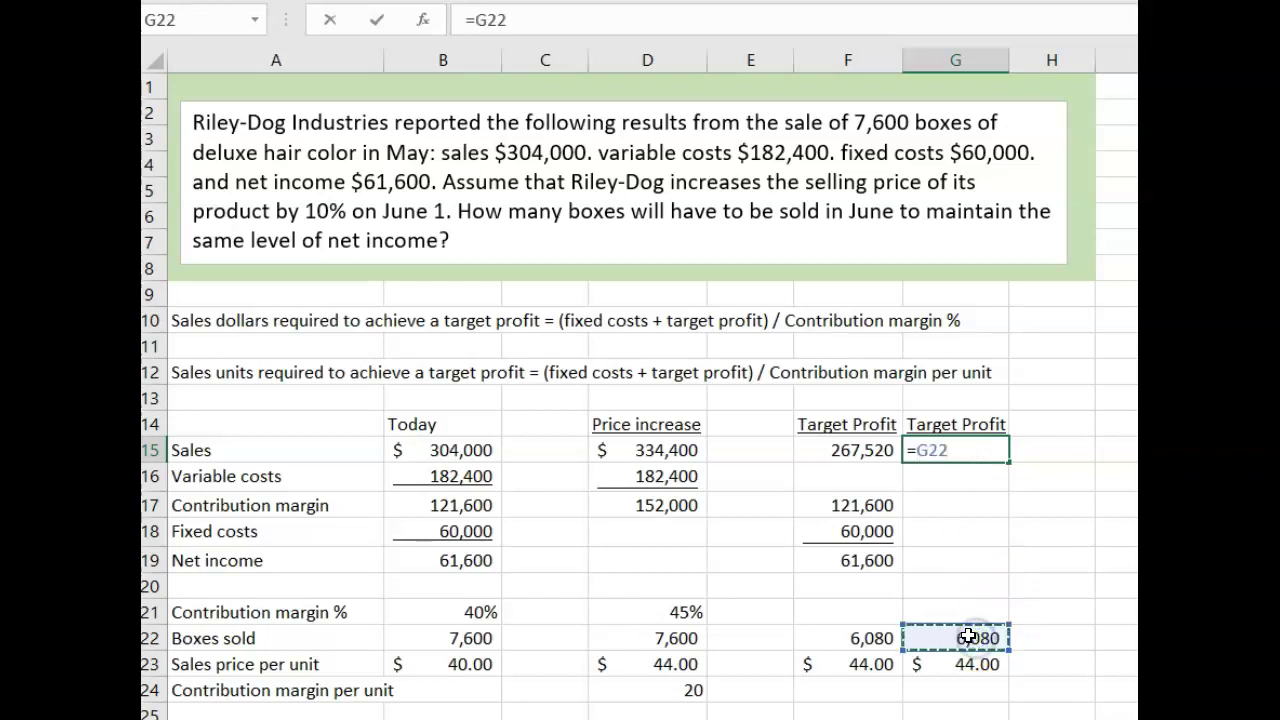
pyautogui.write('*')
pyautogui.click(965, 666)
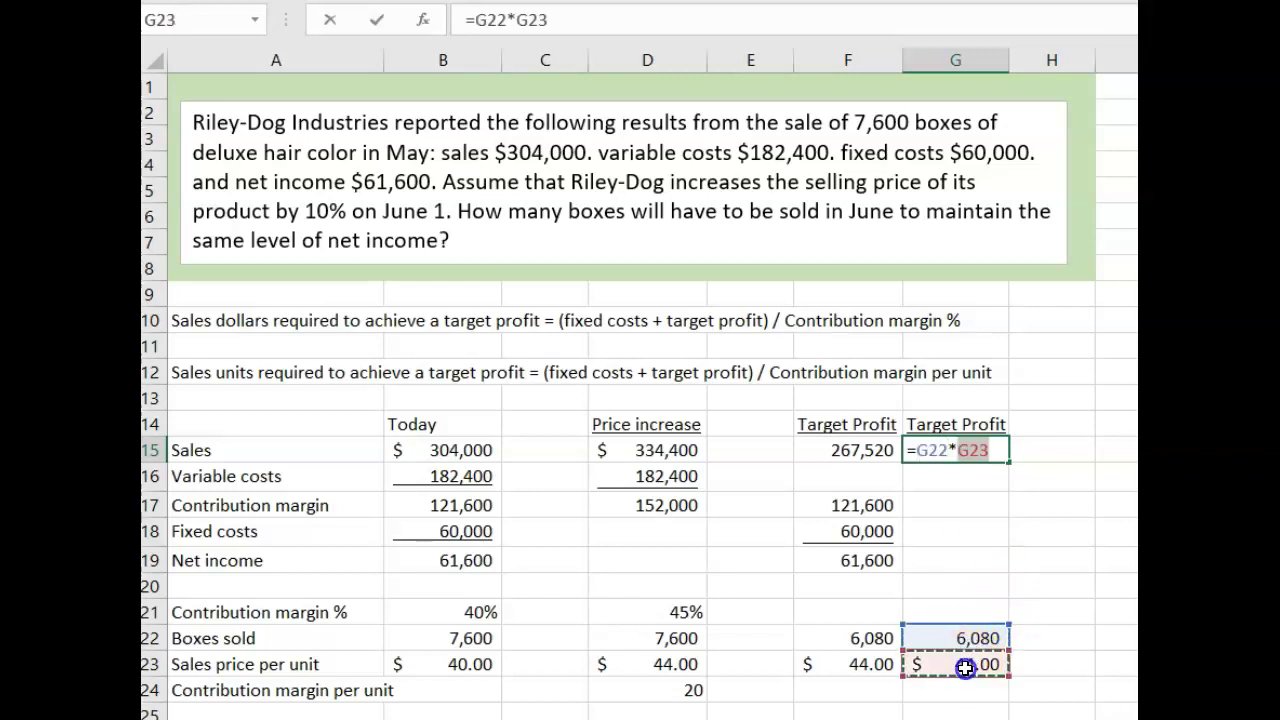
pyautogui.press('Return')
pyautogui.press('Up')
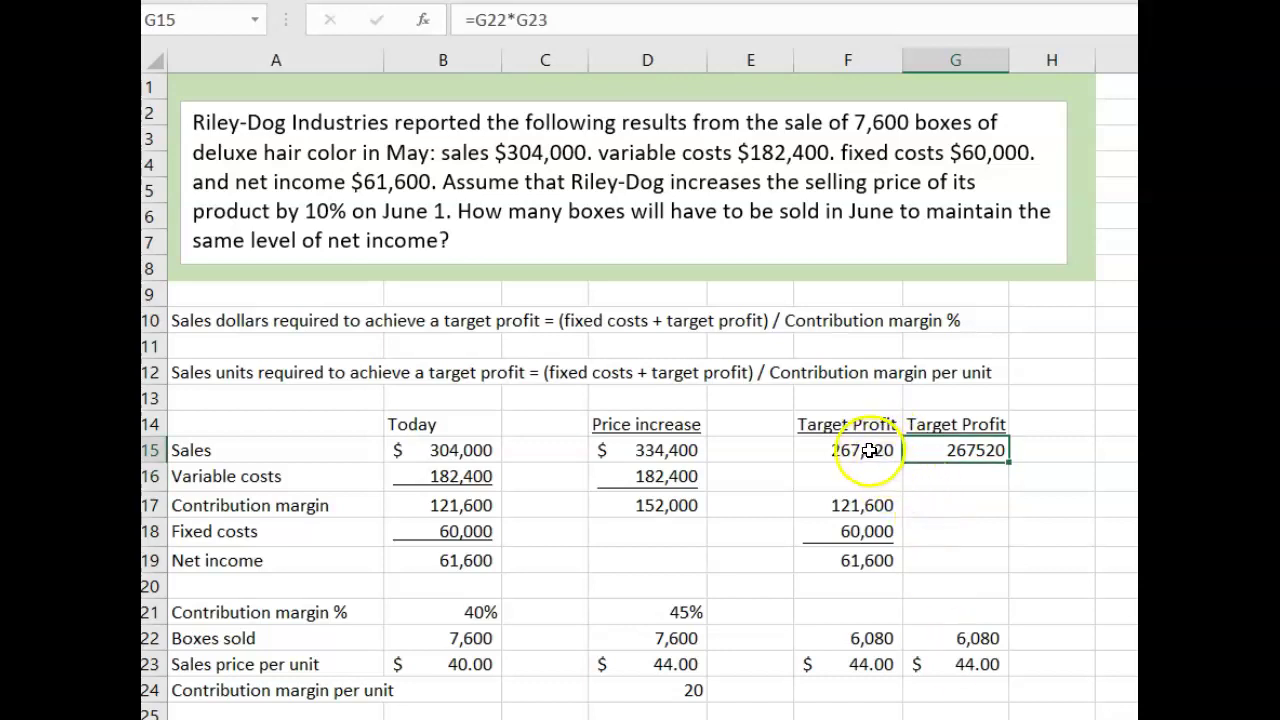
# - Copy the formatting of the Today figures in B15:B23 onto the second Target Profit column, starting at G15
pyautogui.moveTo(478, 450); pyautogui.dragTo(466, 662)
pyautogui.hotkey('alt', 'h')
pyautogui.press('f')
pyautogui.press('p')
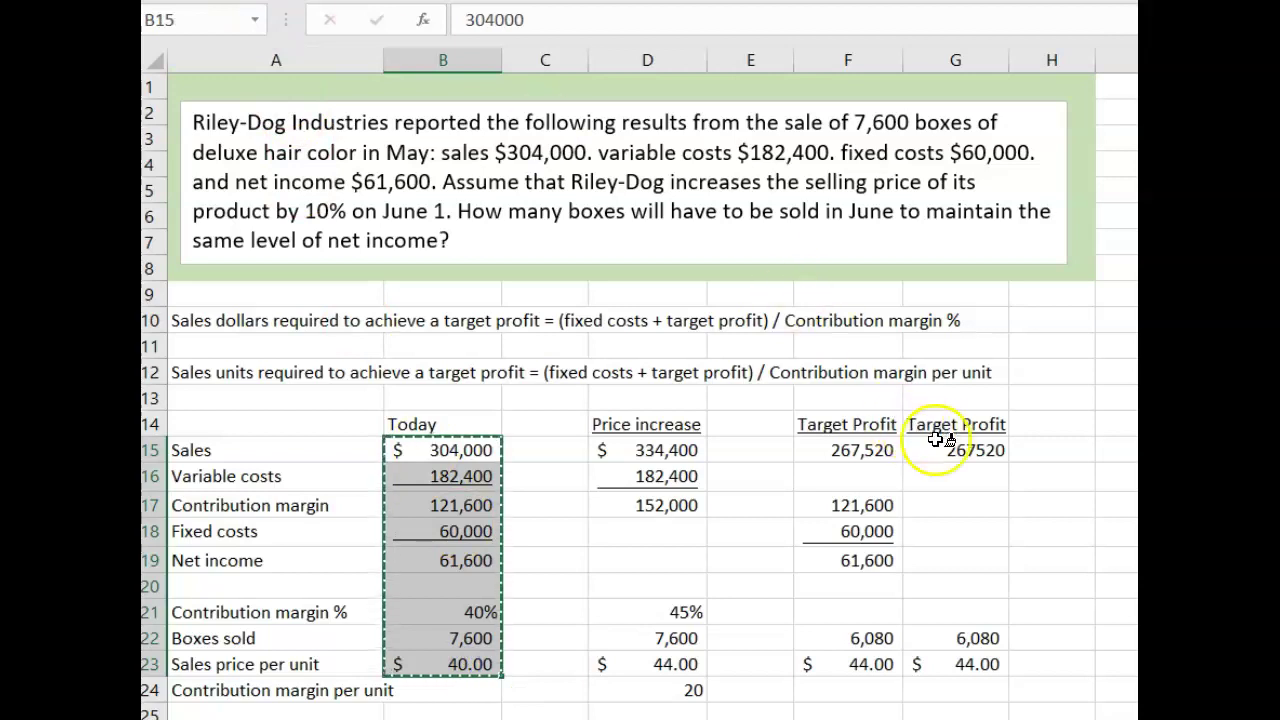
pyautogui.click(945, 445)
# - Calculate variable costs in G16 from sales and the Price increase contribution margin percentage with =G15*(1-D21)
pyautogui.click(961, 483)
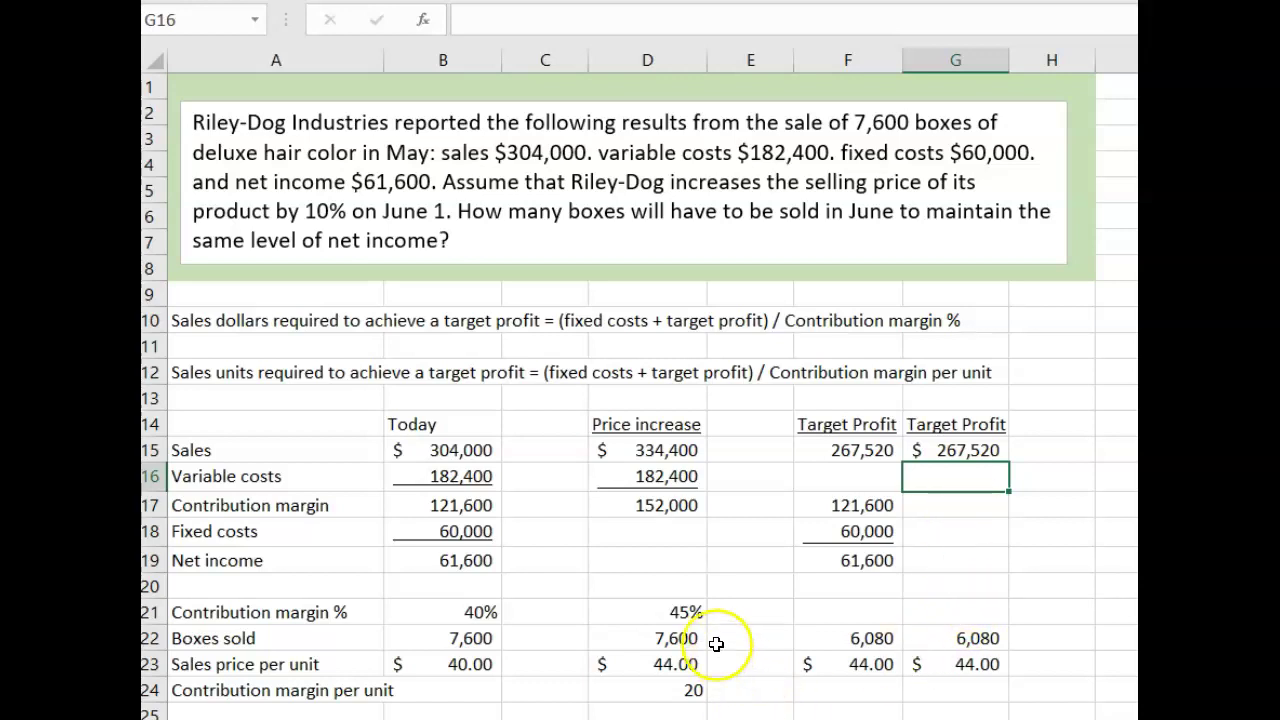
pyautogui.write('=')
pyautogui.press('Up')
pyautogui.write('*(1-')
pyautogui.click(678, 610)
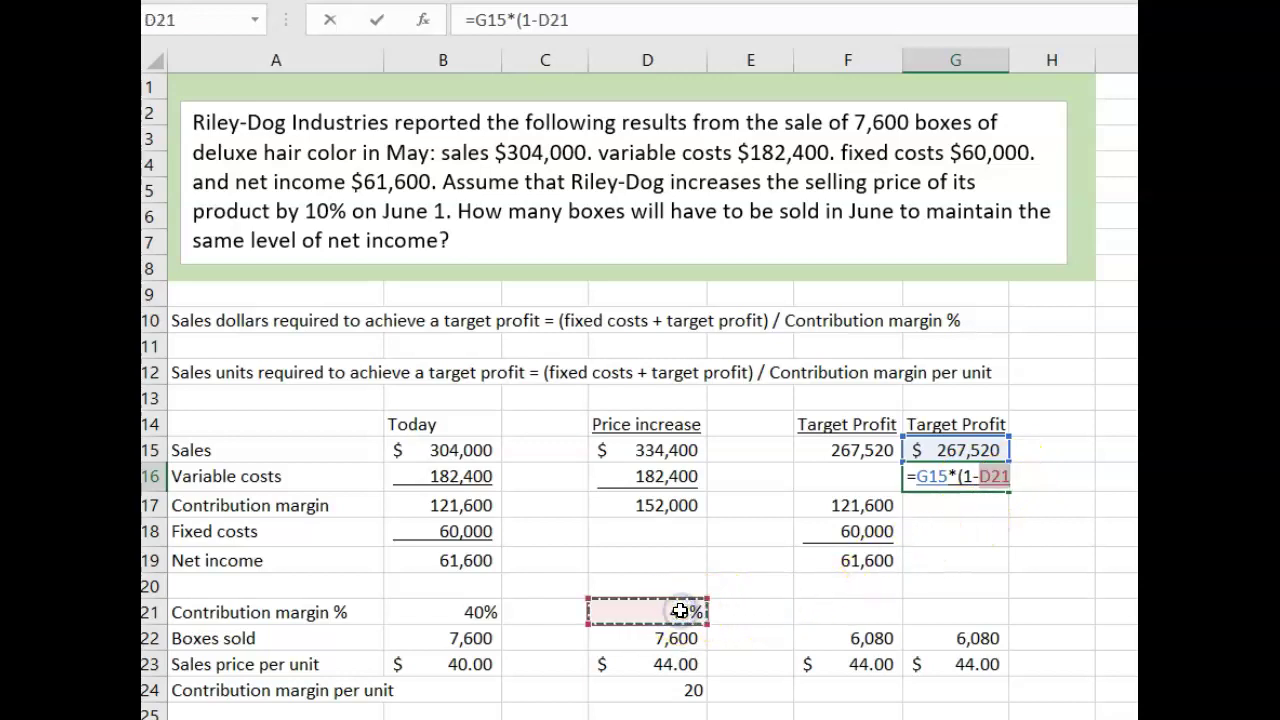
pyautogui.write(')')
pyautogui.press('Return')
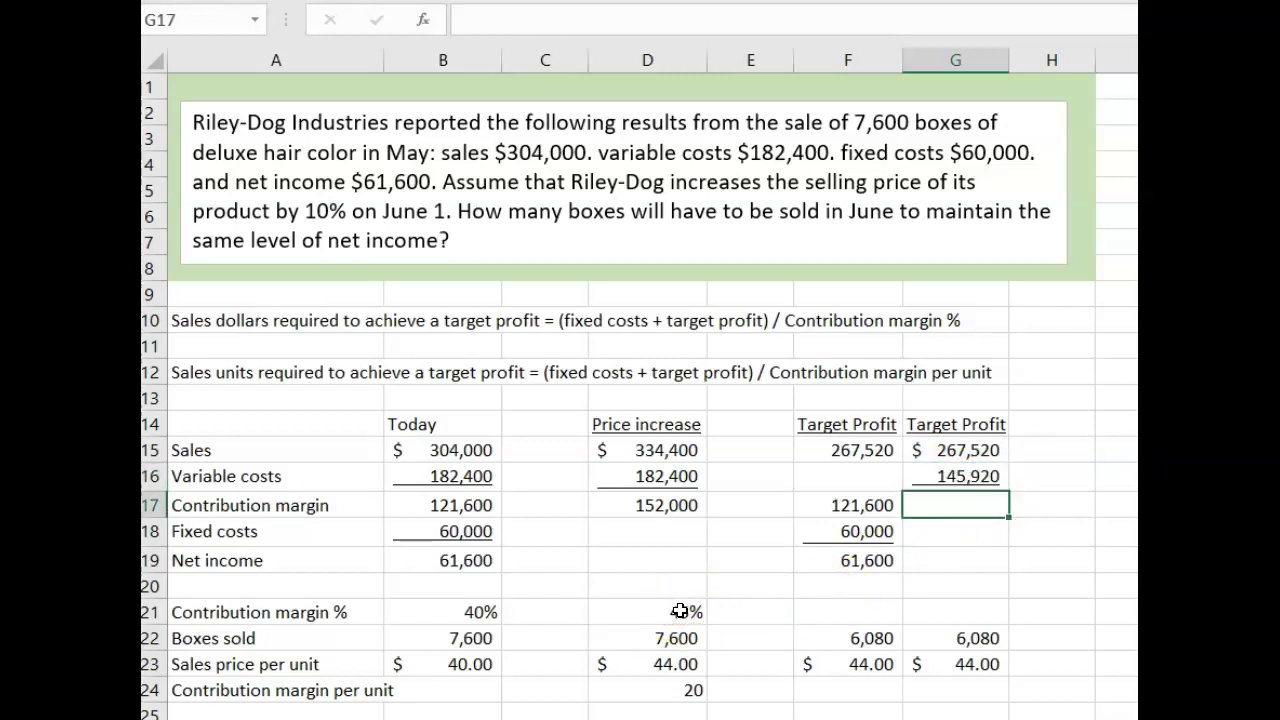
# - Calculate the contribution margin in G17 as sales less variable costs with =G15-G16
pyautogui.write('=')
pyautogui.press('Up')
pyautogui.press('Up')
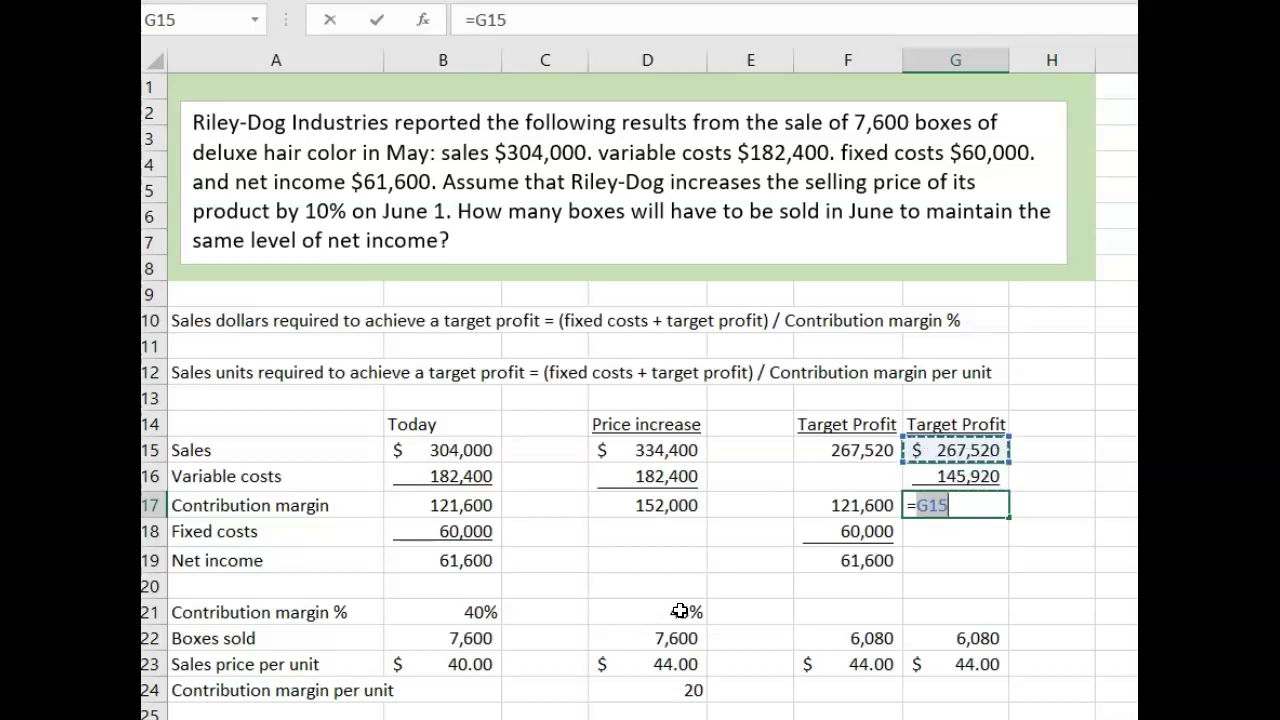
pyautogui.write('-')
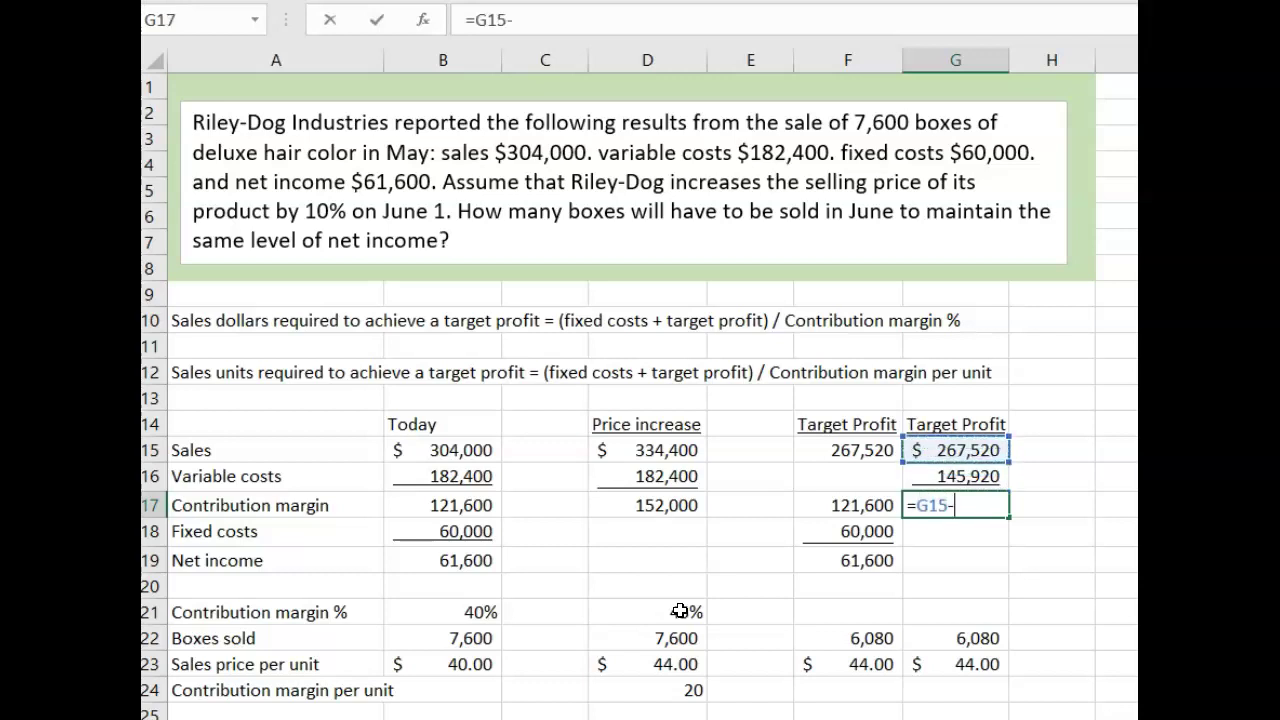
pyautogui.press('Up')
pyautogui.press('Return')
pyautogui.press('Up')
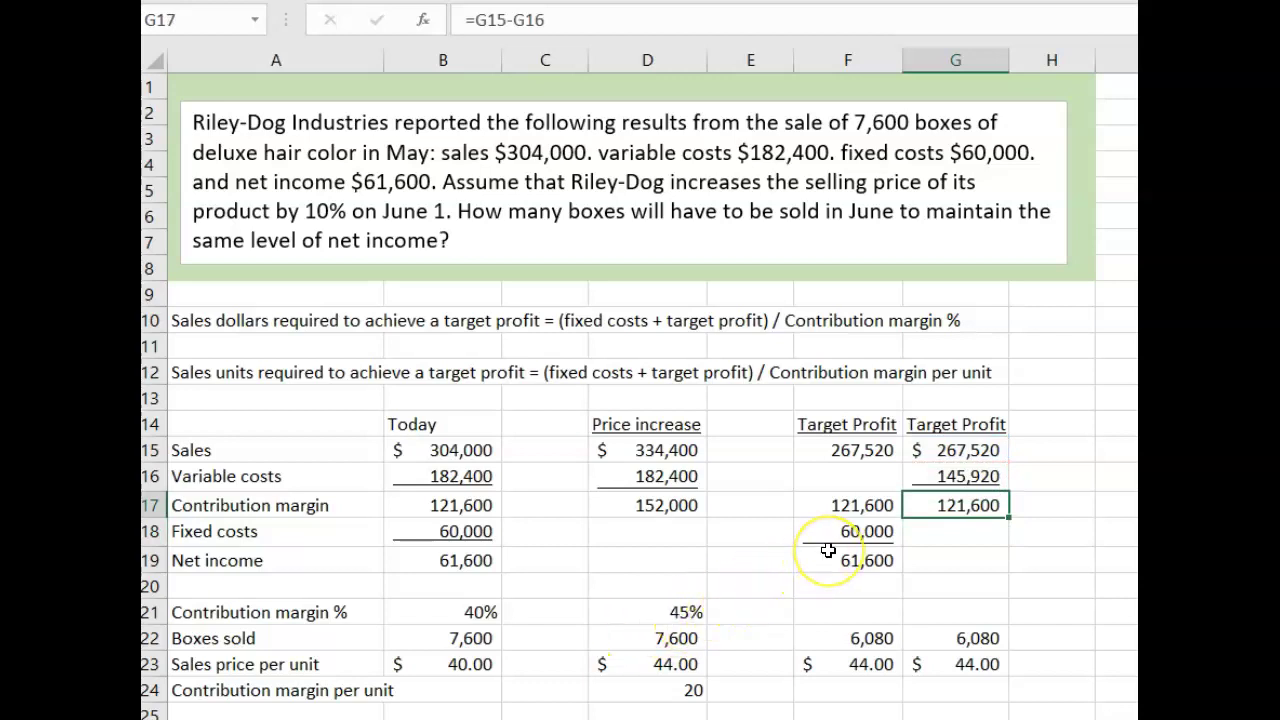
# - Link the fixed costs in G18 to the neighbouring Target Profit column with =F18
pyautogui.press('Down')
pyautogui.write('=')
pyautogui.press('Left')
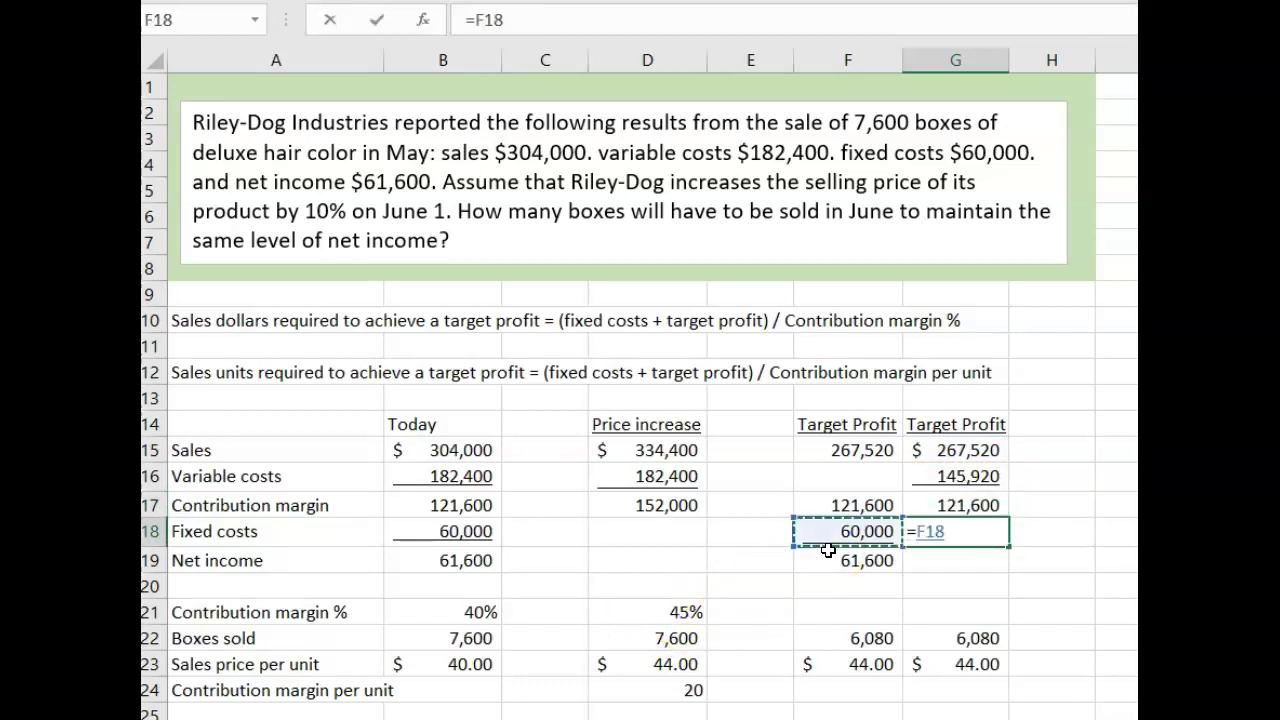
pyautogui.press('Return')
# - Copy the net income formula from F19 to G19
pyautogui.click(828, 556)
pyautogui.hotkey('ctrl', 'c')
pyautogui.press('Right')
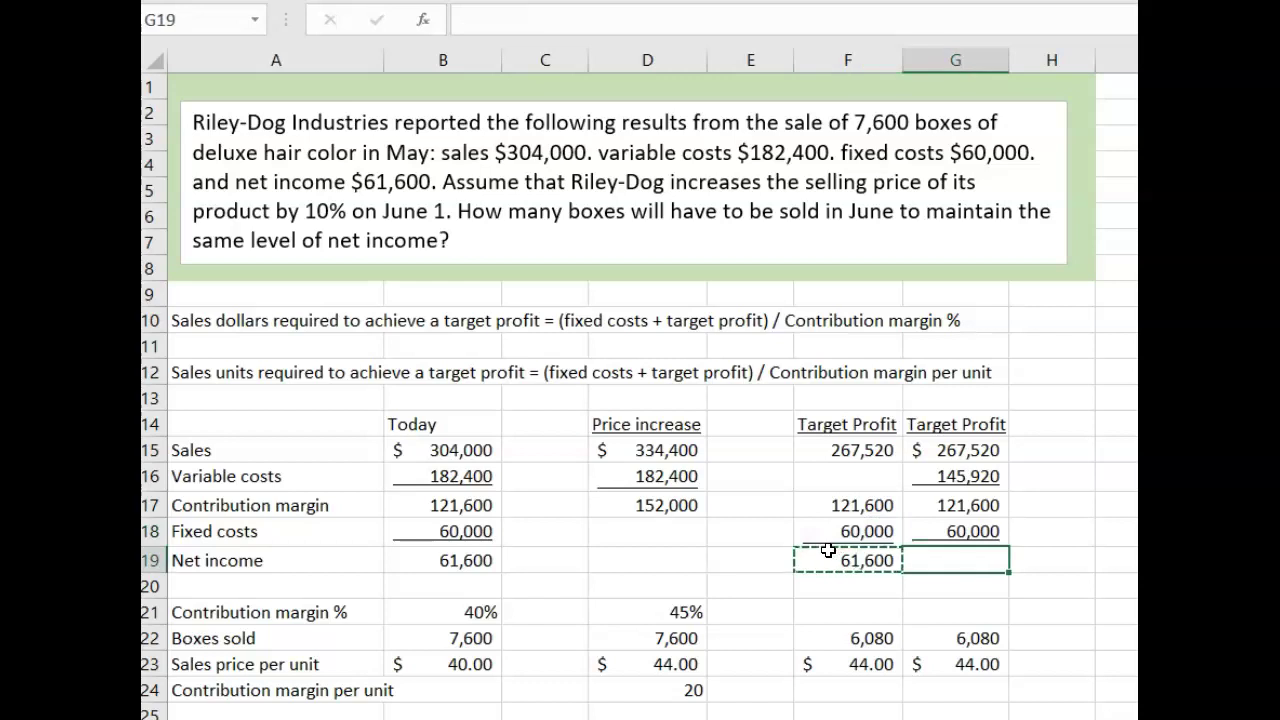
pyautogui.hotkey('ctrl', 'v')
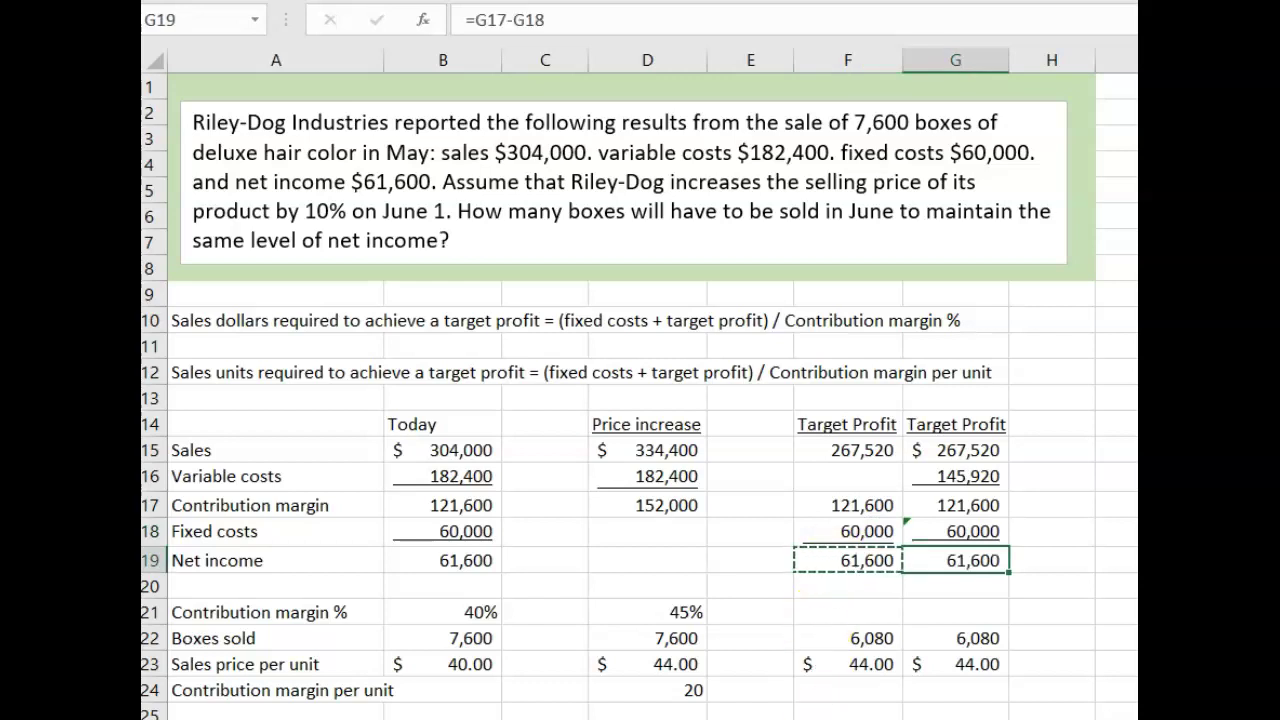